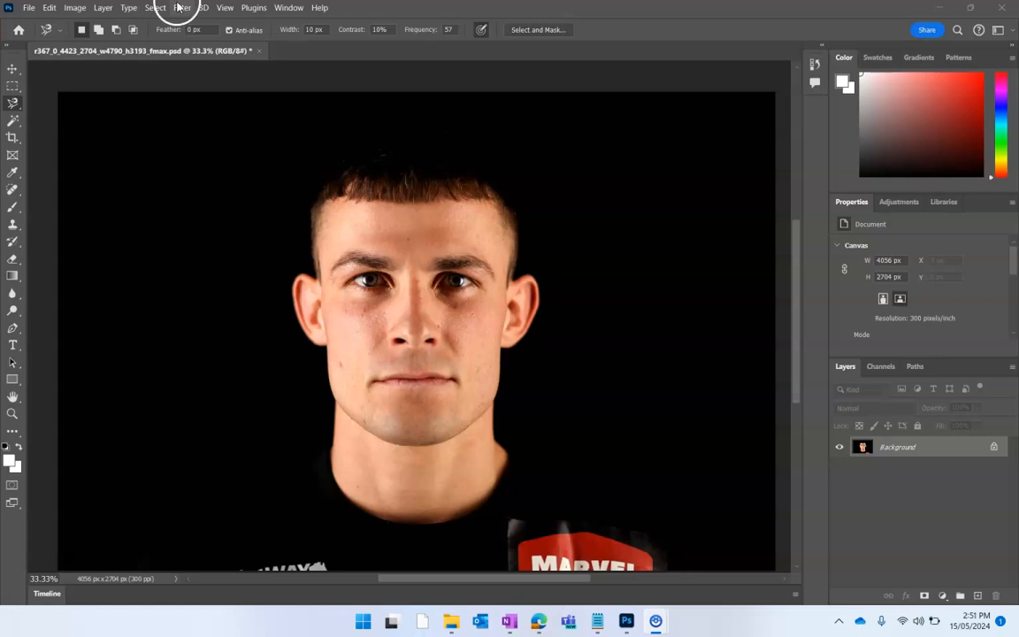
click(29, 8)
click(29, 9)
click(31, 9)
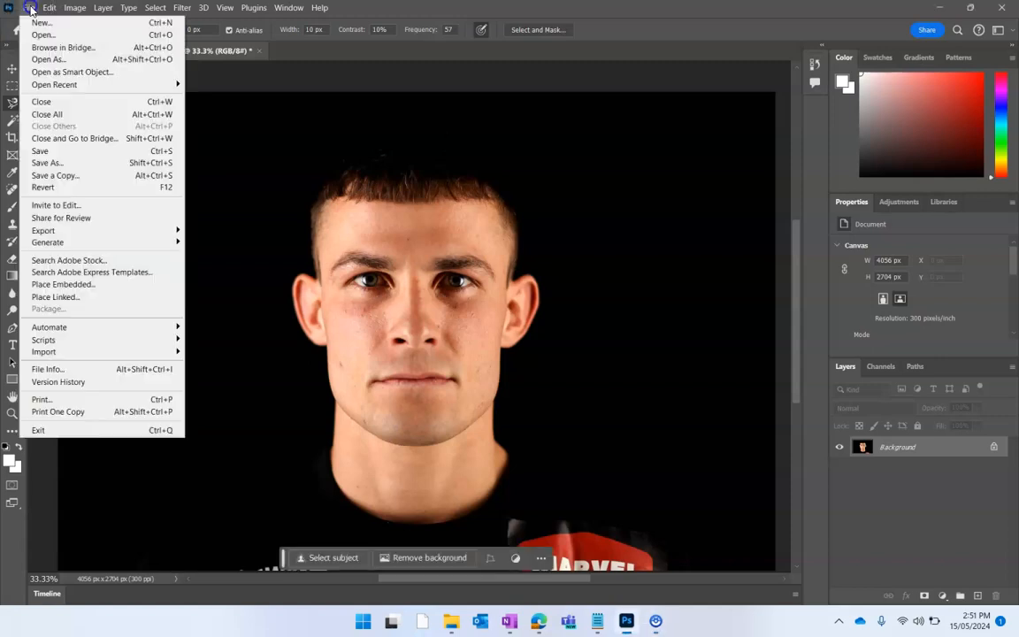
click(40, 35)
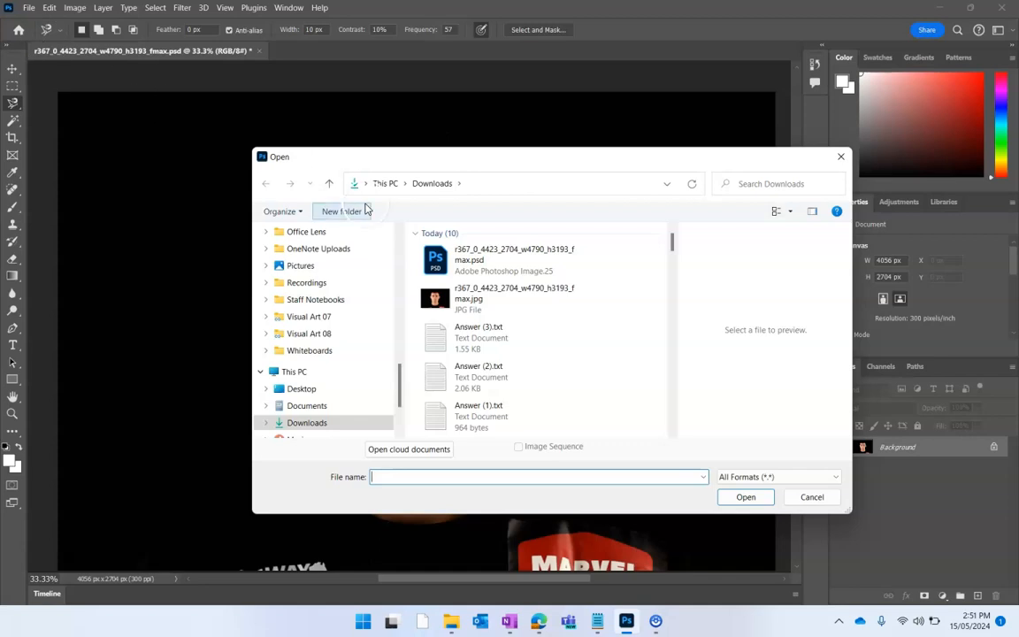
click(511, 298)
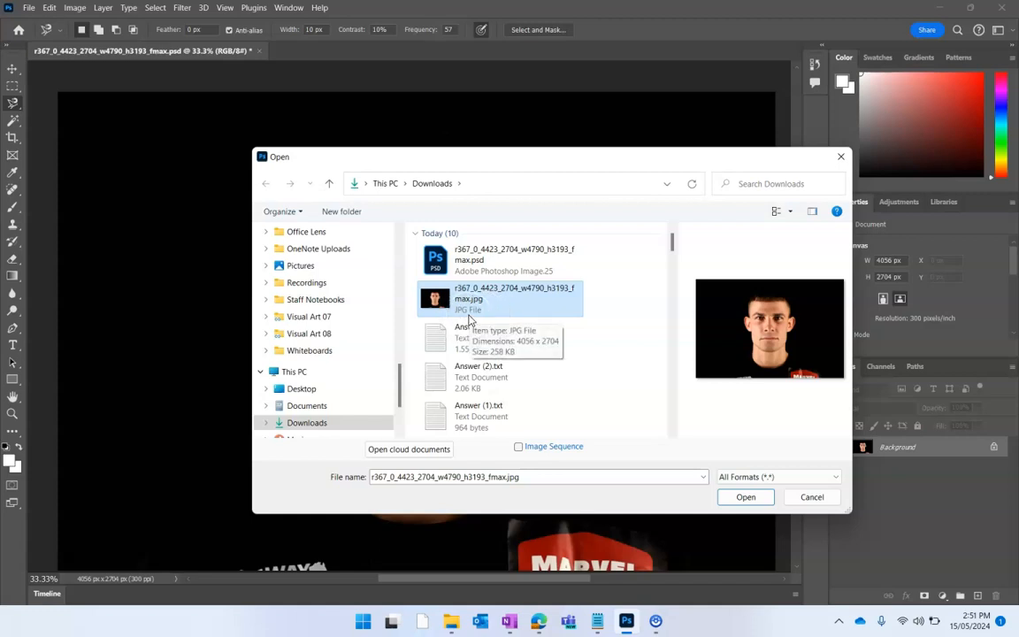
click(767, 497)
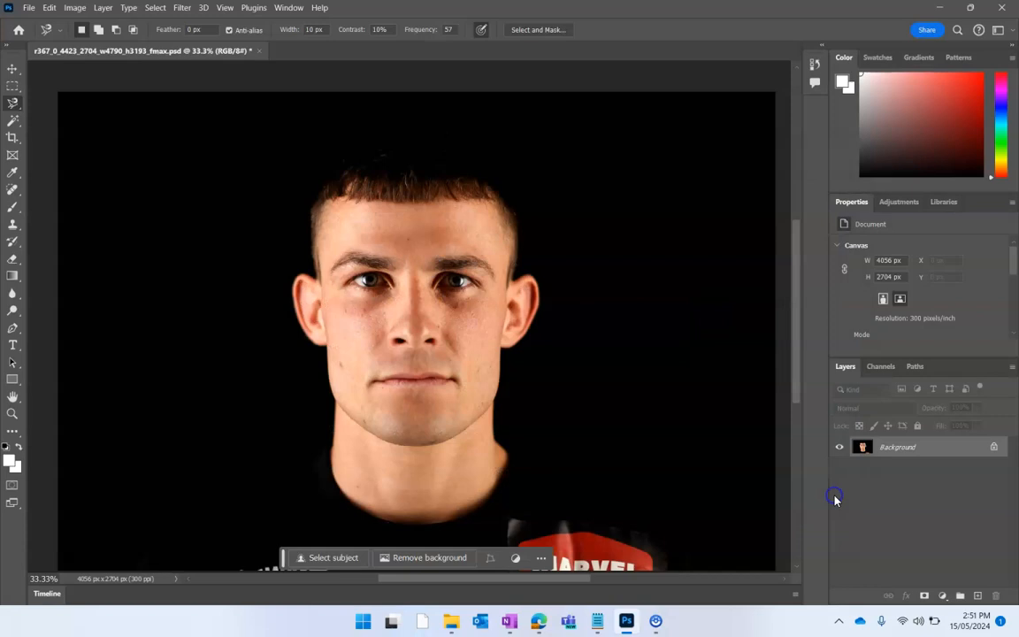
Step: Save the portrait in Photoshop format as r367_0_4423_2704_w4790_h3193_fmax.psd in Downloads, replacing the existing file
click(32, 8)
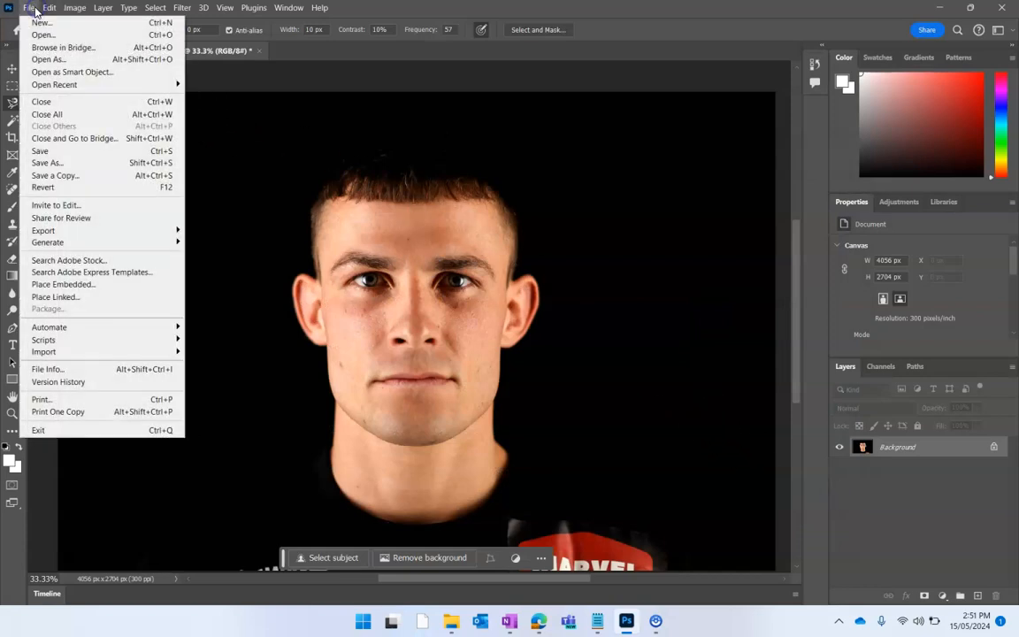
click(51, 163)
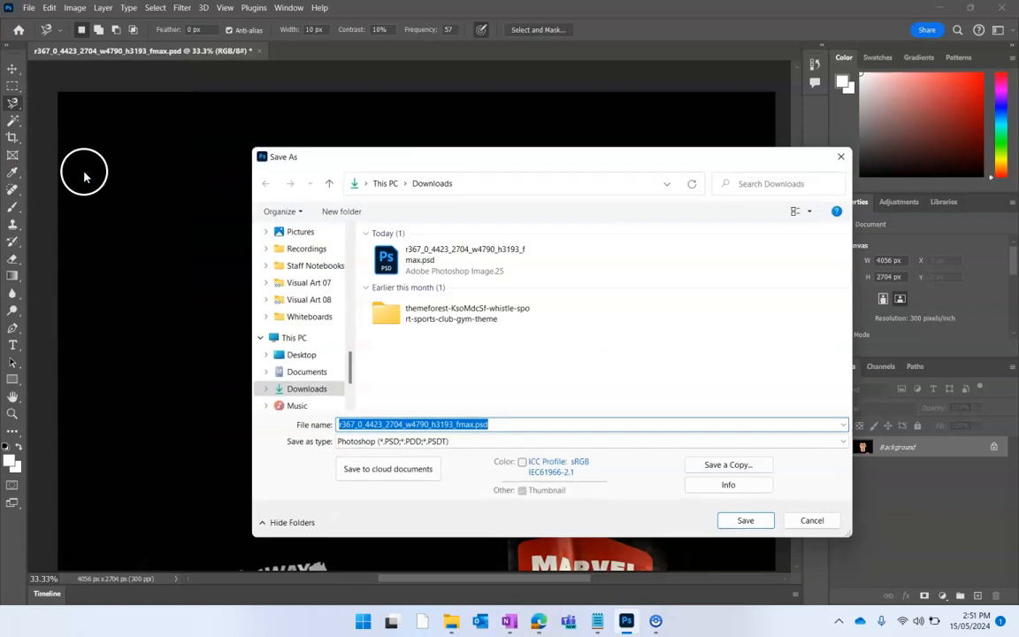
click(433, 442)
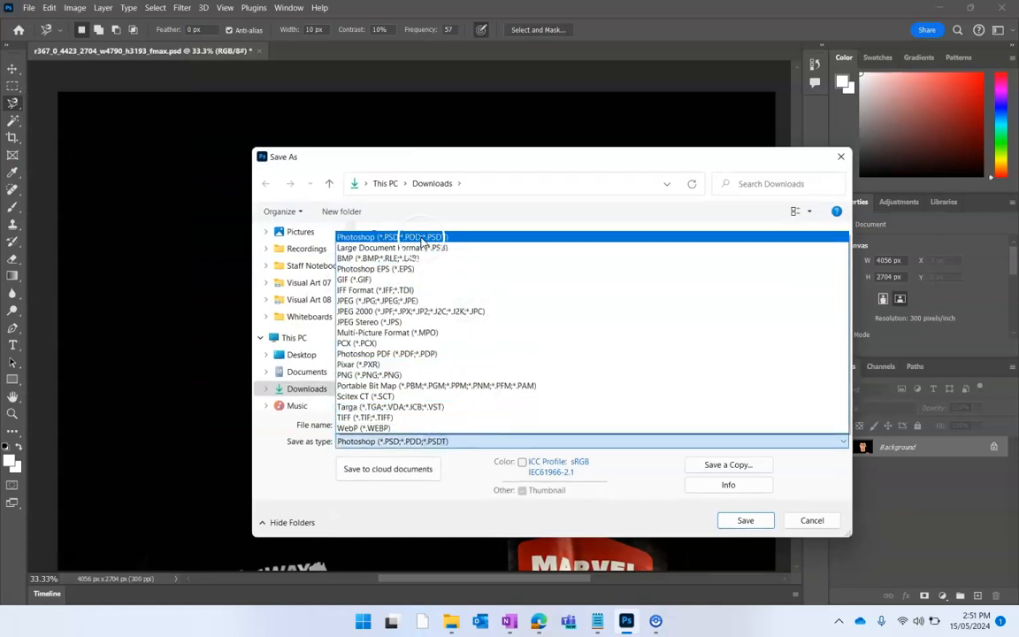
click(384, 242)
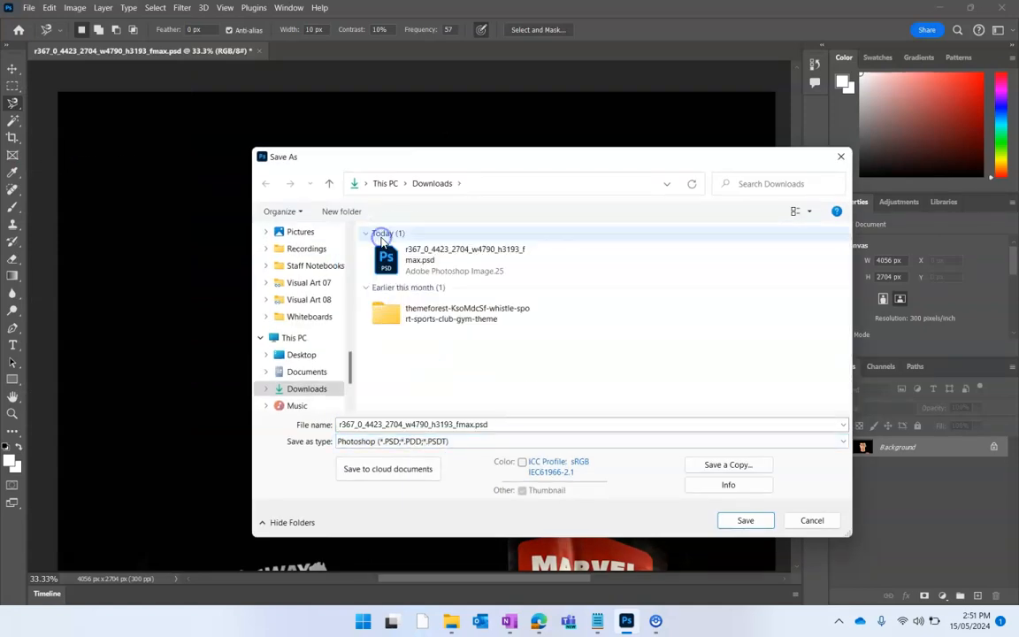
click(746, 520)
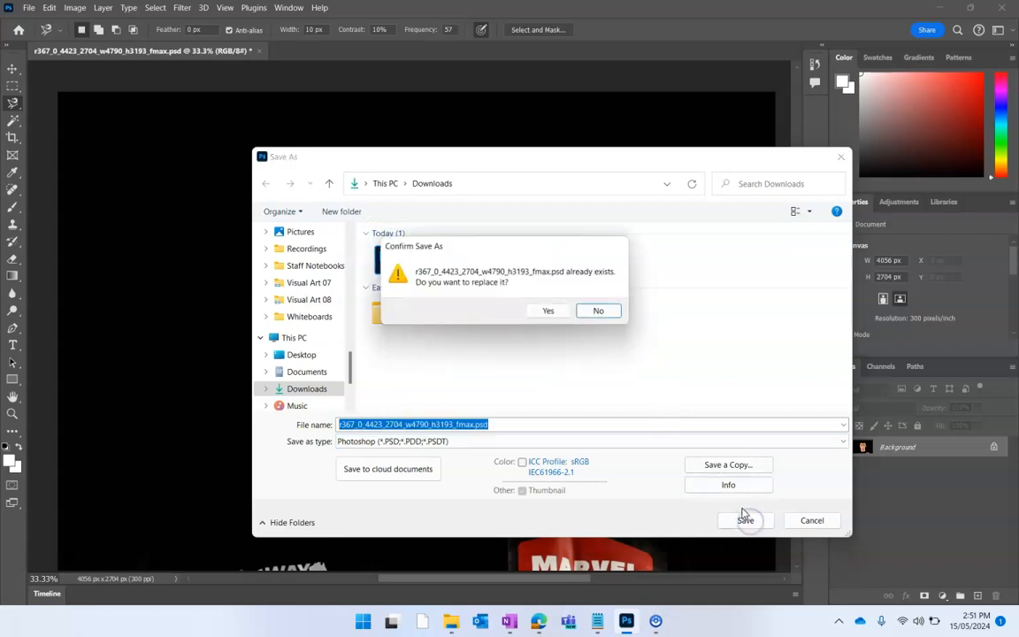
click(548, 312)
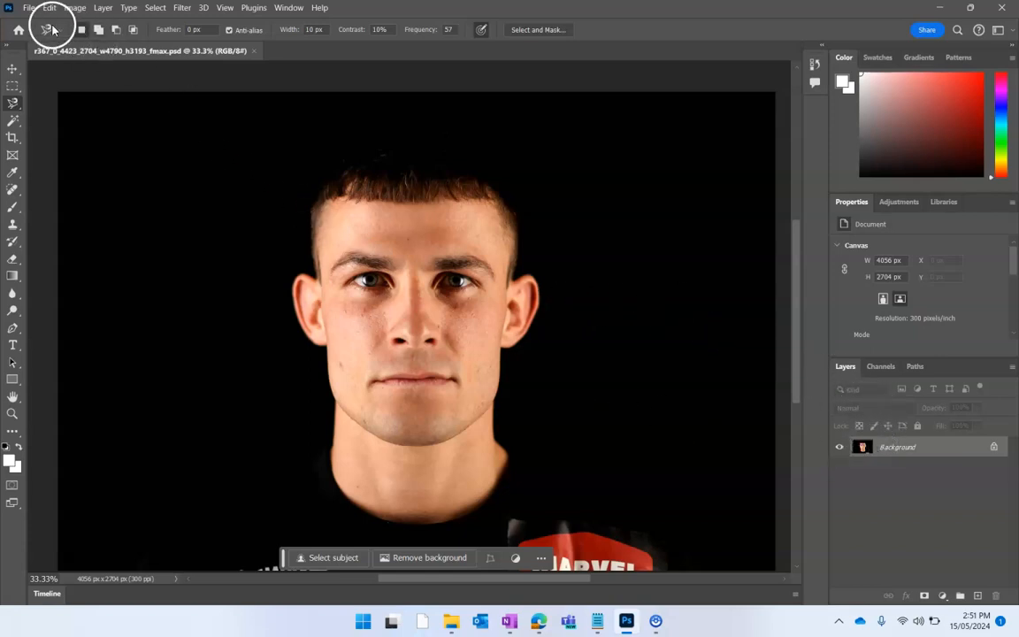
click(30, 9)
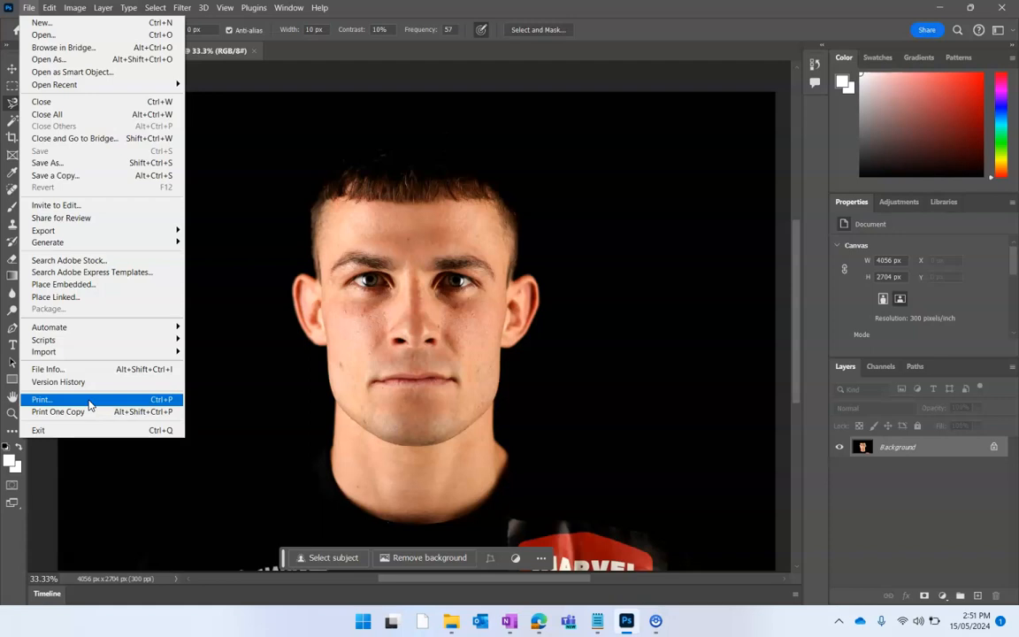
click(577, 59)
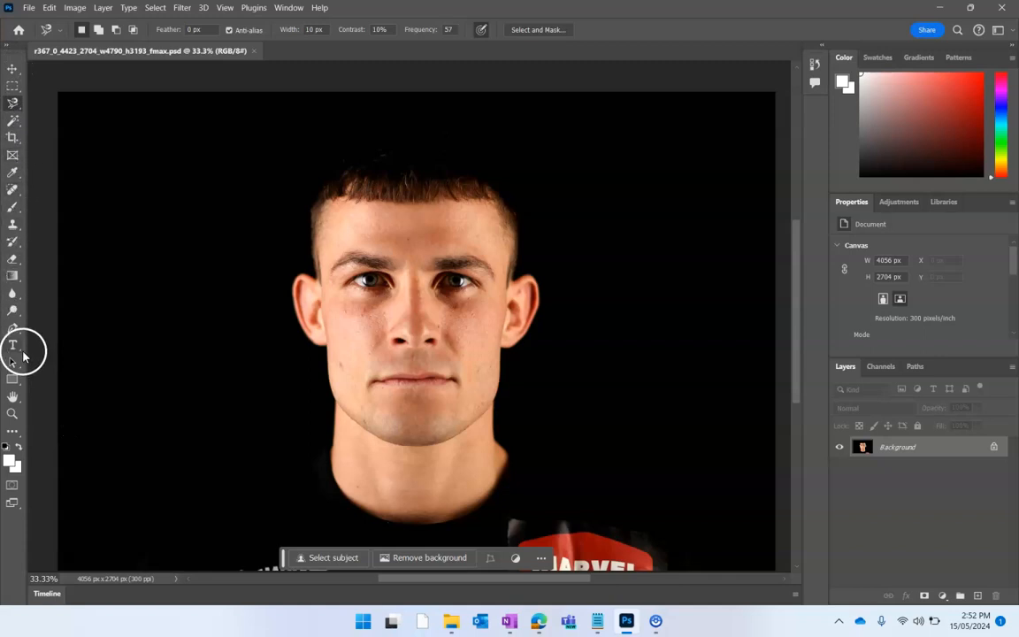
Step: View the portrait at different magnifications with the Zoom tool, including fitting it to the screen and filling the screen
click(12, 413)
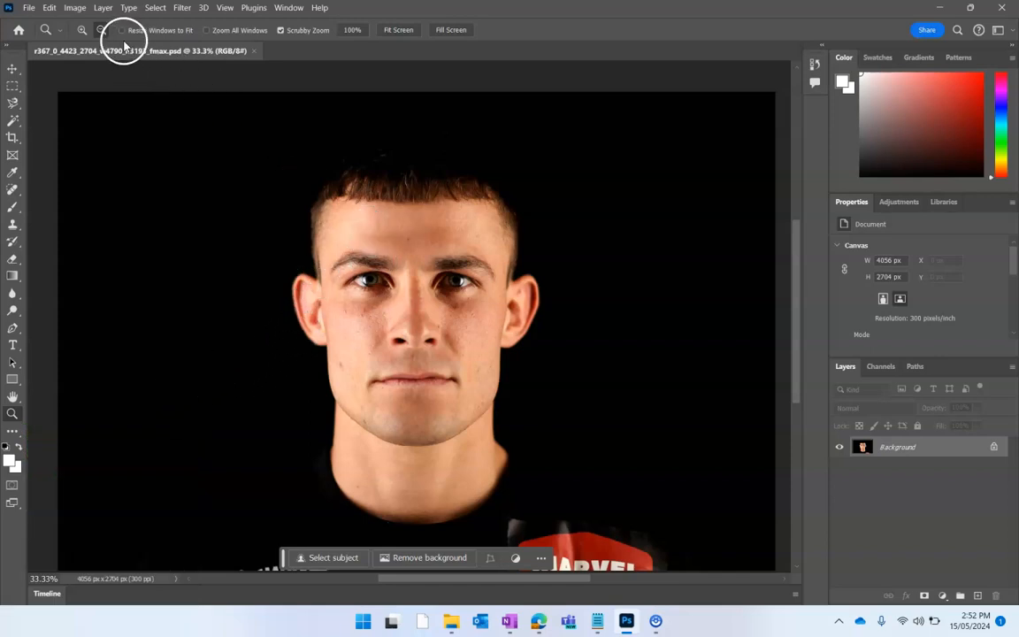
click(82, 30)
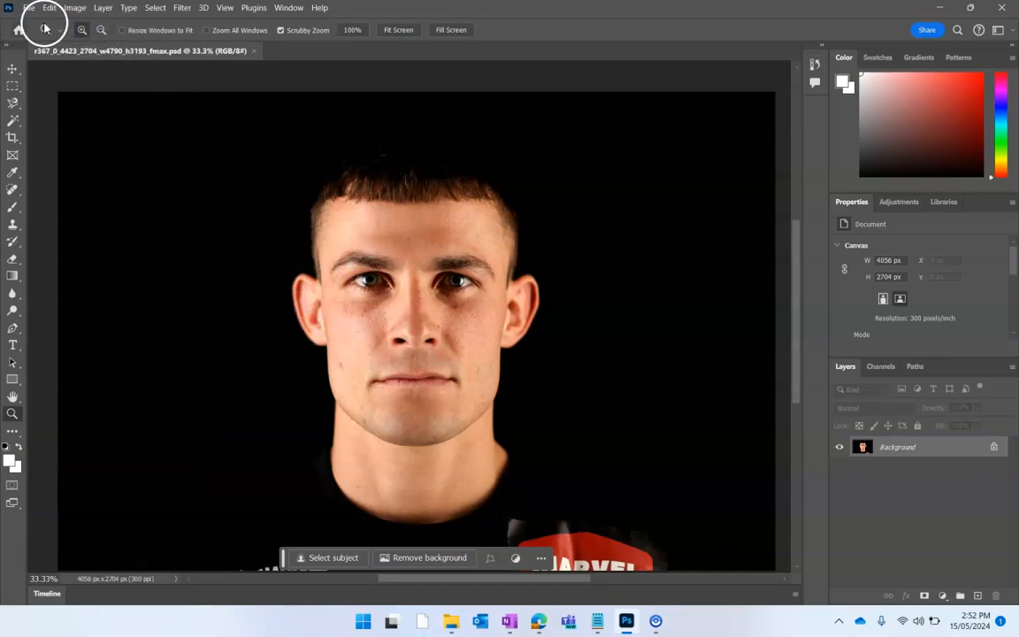
drag(399, 292, 423, 315)
click(101, 30)
click(557, 184)
click(579, 241)
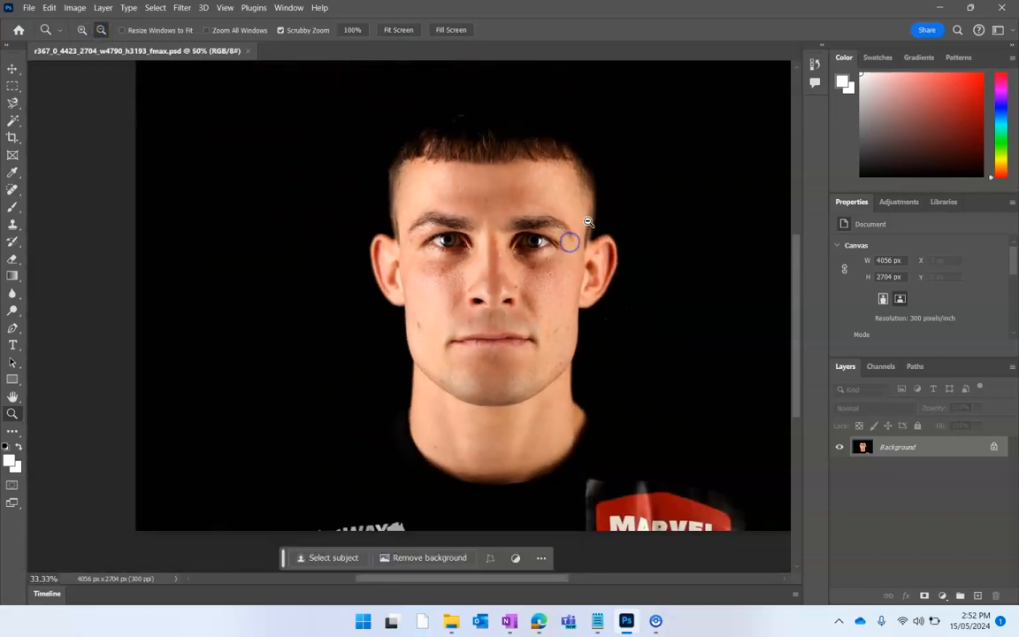
click(398, 32)
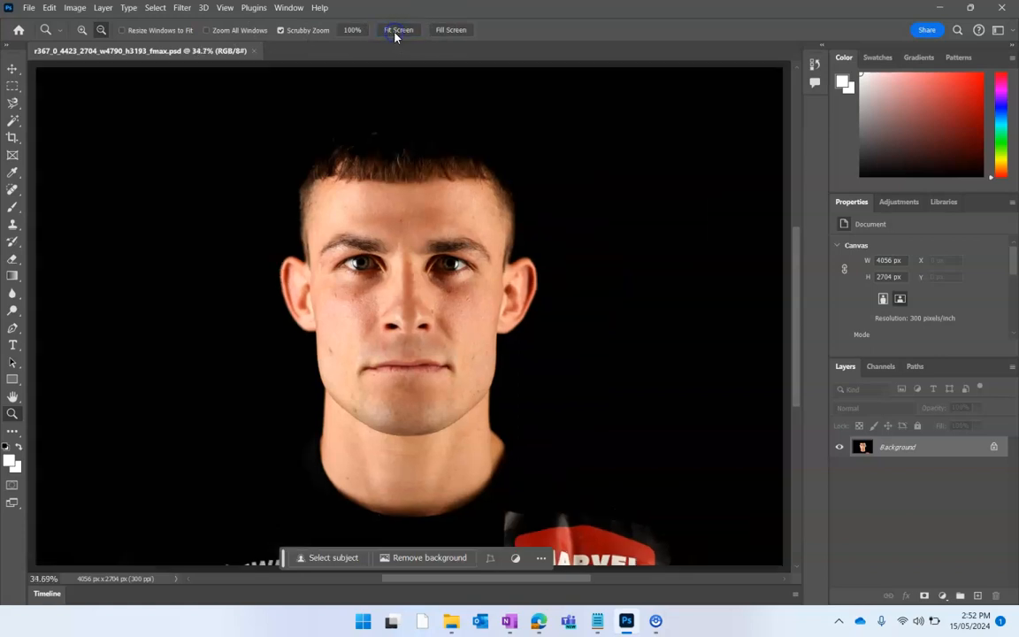
click(451, 31)
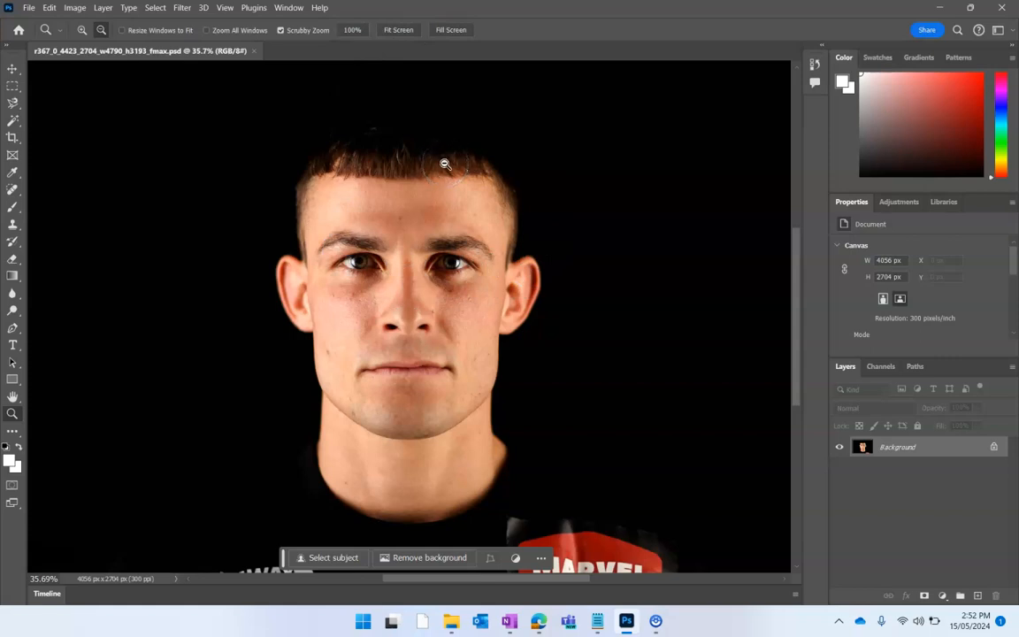
Step: Inspect the face up close at 100% or more and return to the whole photo fitted to the screen
click(83, 31)
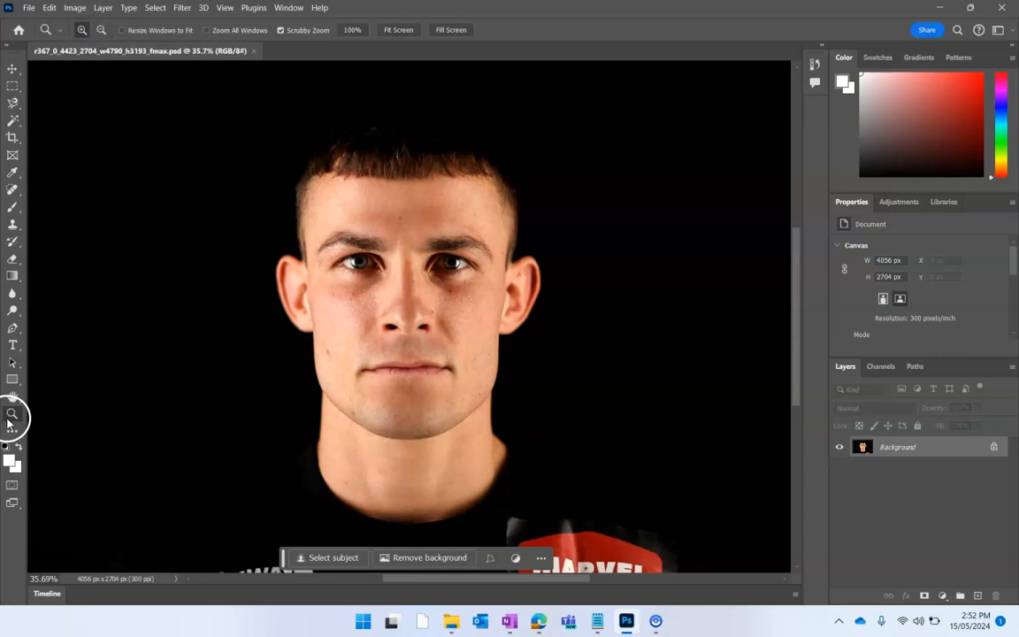
click(375, 287)
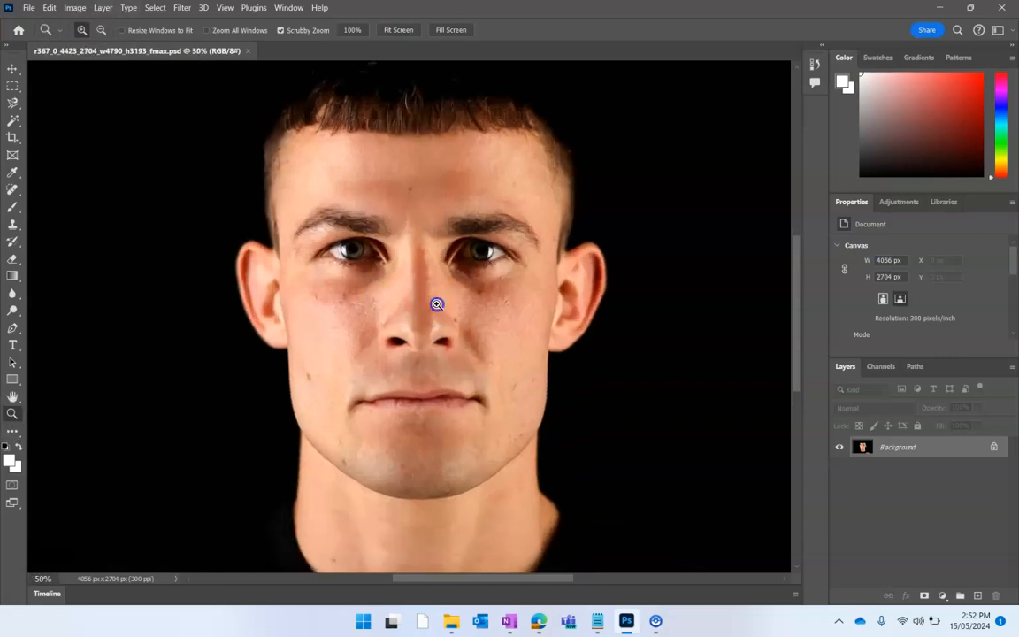
click(437, 302)
click(252, 200)
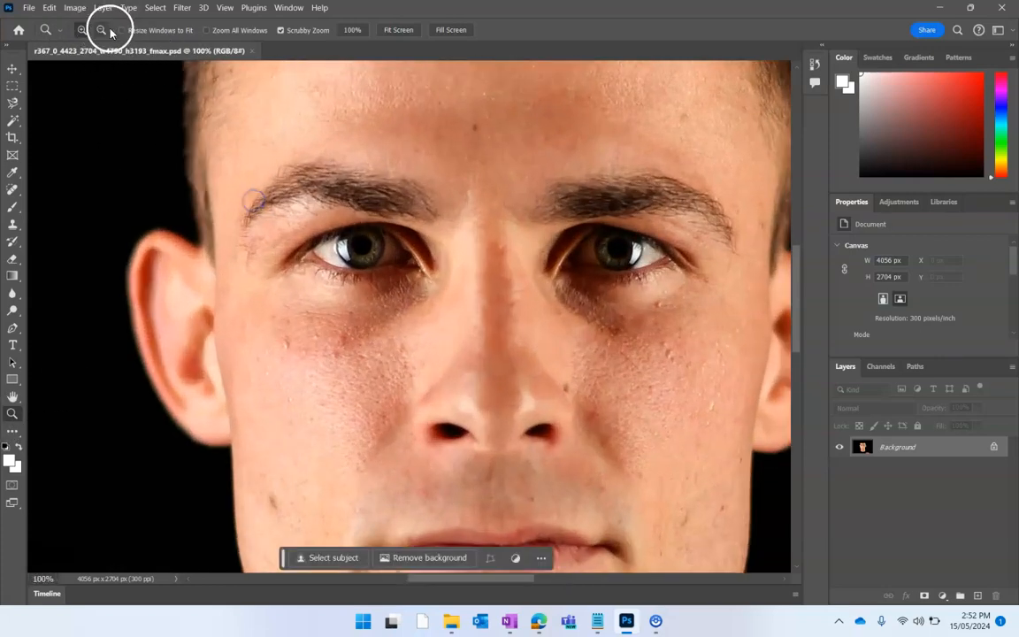
click(235, 153)
click(241, 155)
click(248, 157)
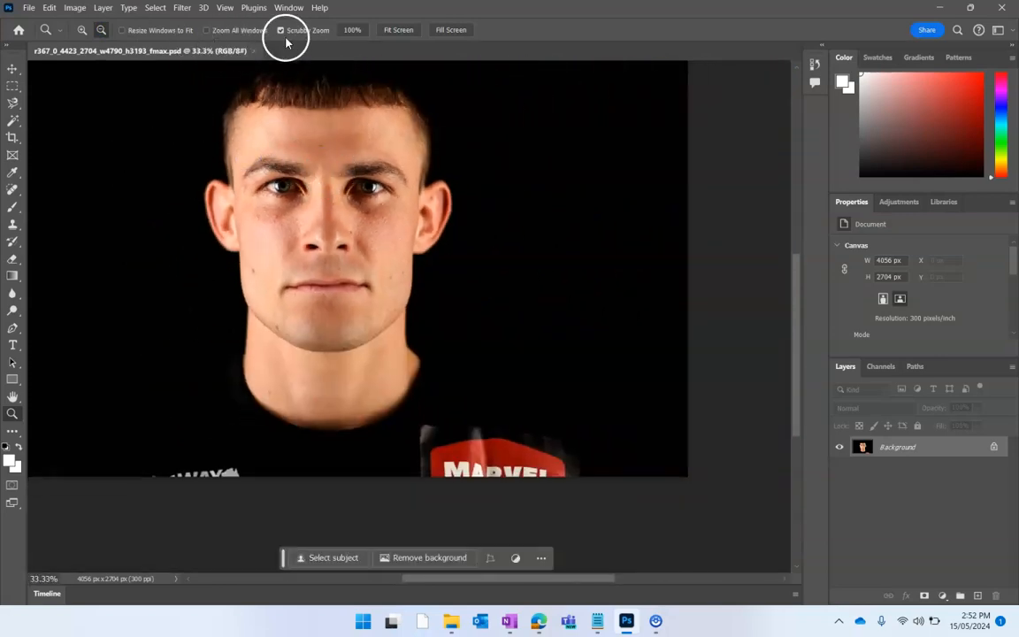
click(399, 31)
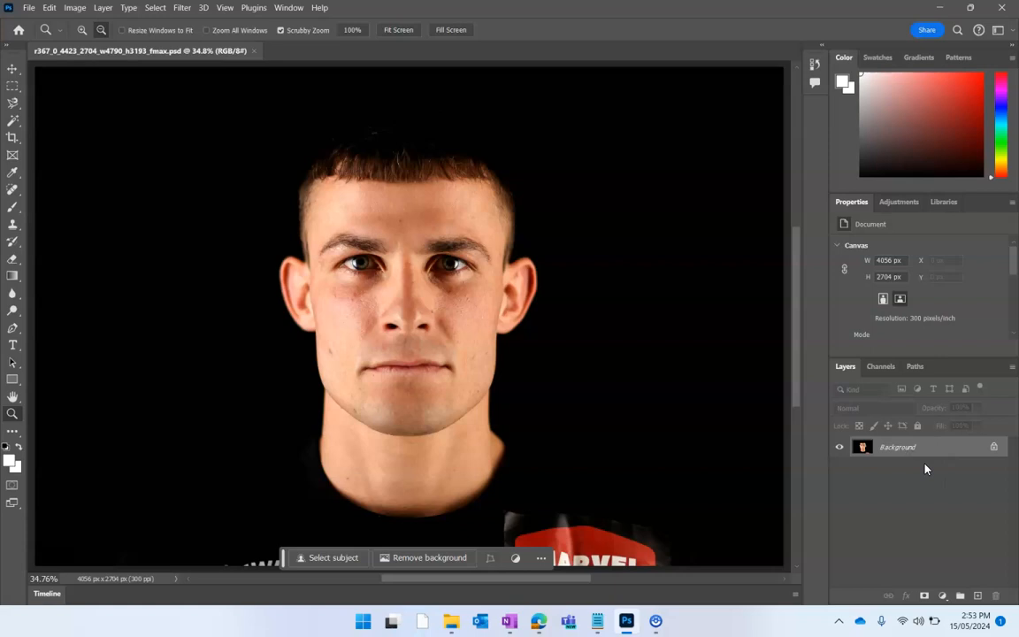
Step: Hide the Layers panel and show it again
click(901, 447)
click(286, 8)
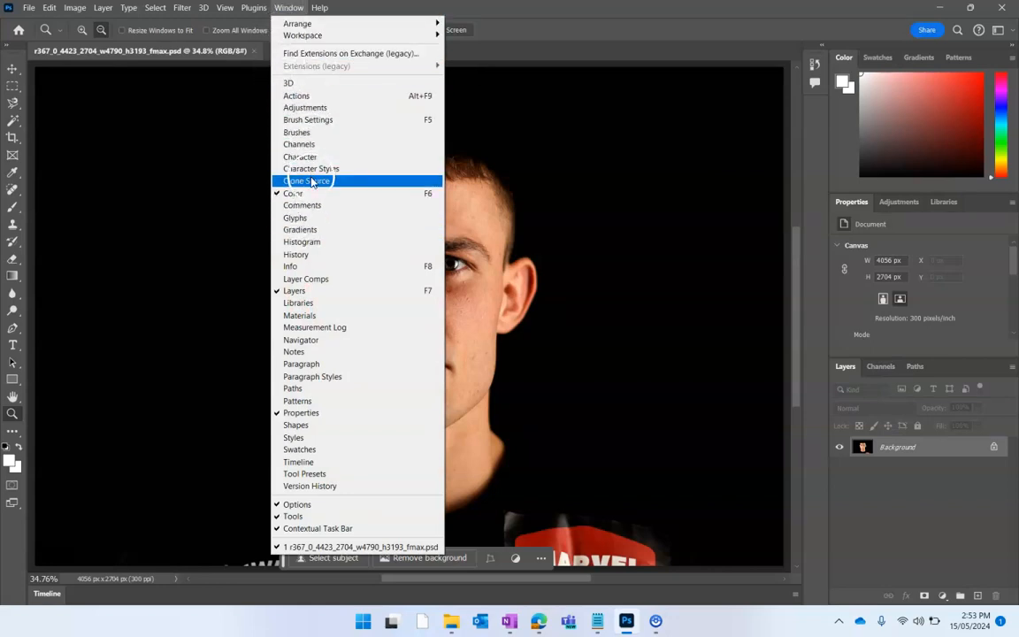
click(299, 291)
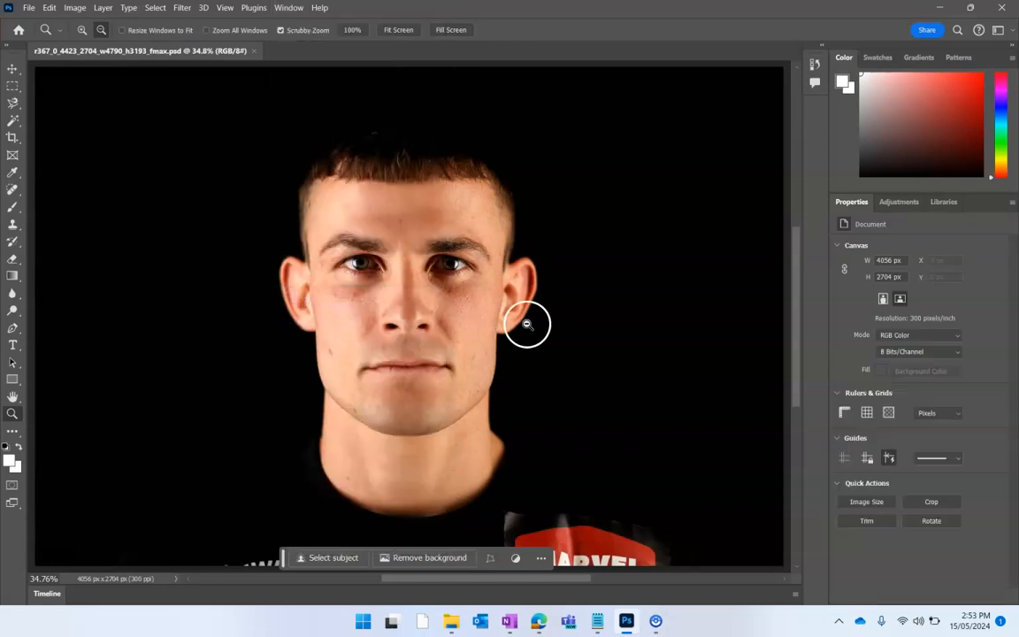
click(288, 8)
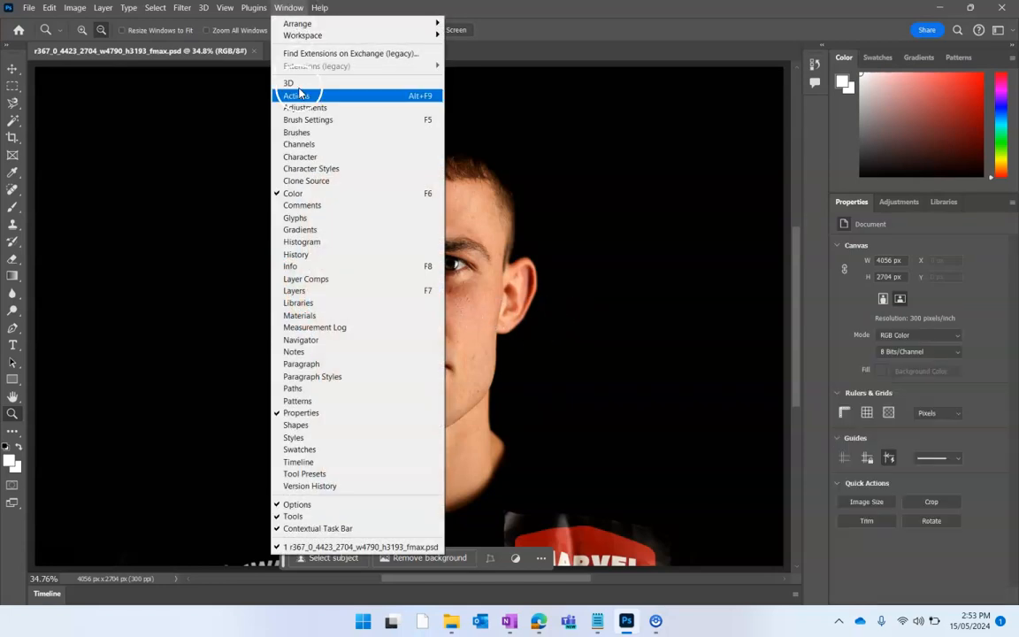
click(301, 291)
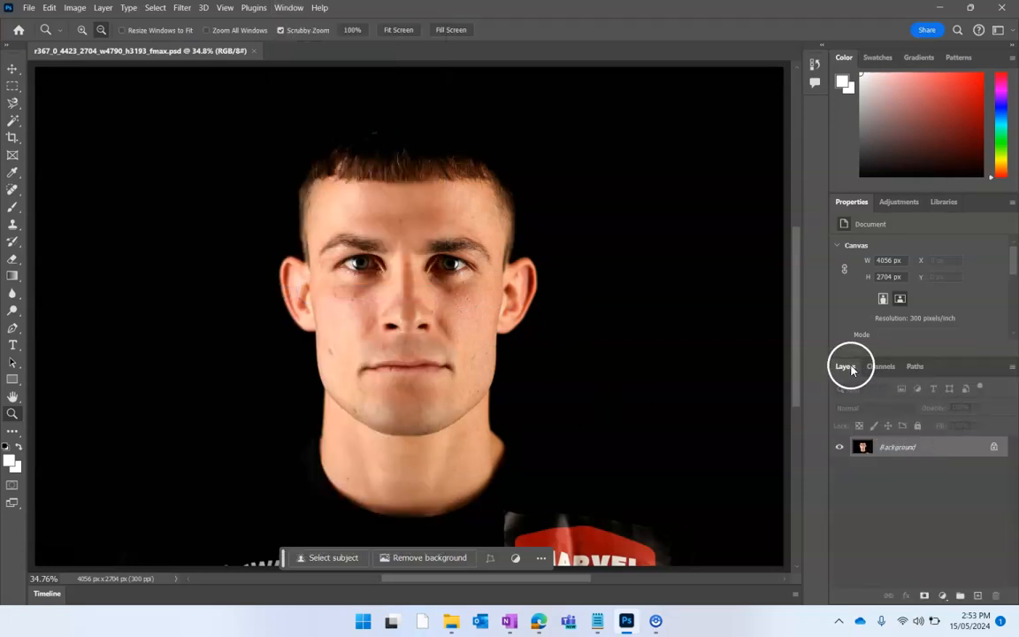
Step: Duplicate the Background layer within the same document under the name Background copy
mouse_move(845, 370)
right_click(903, 447)
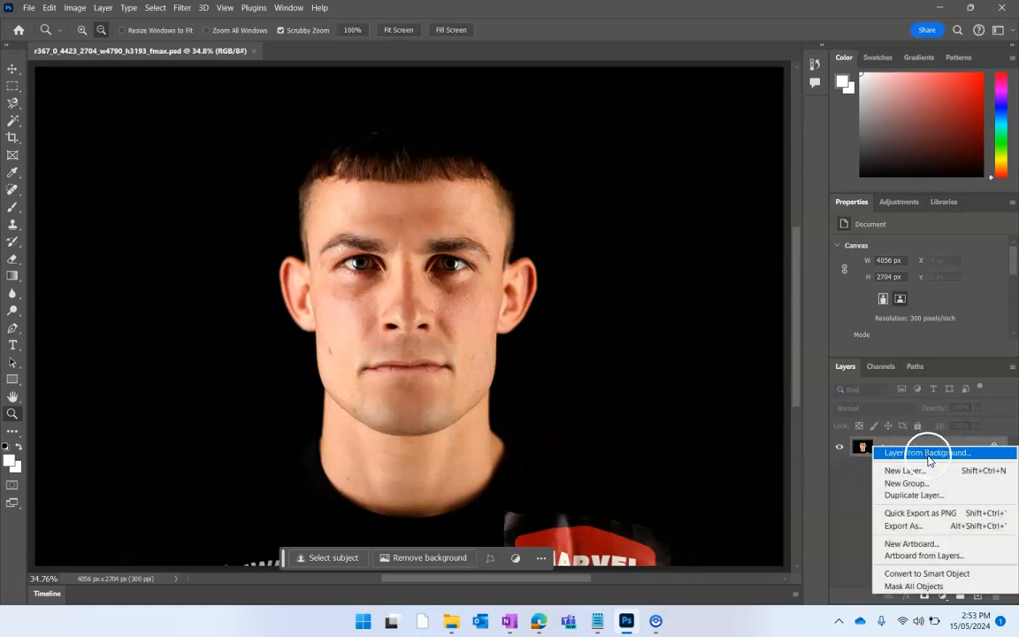
click(920, 496)
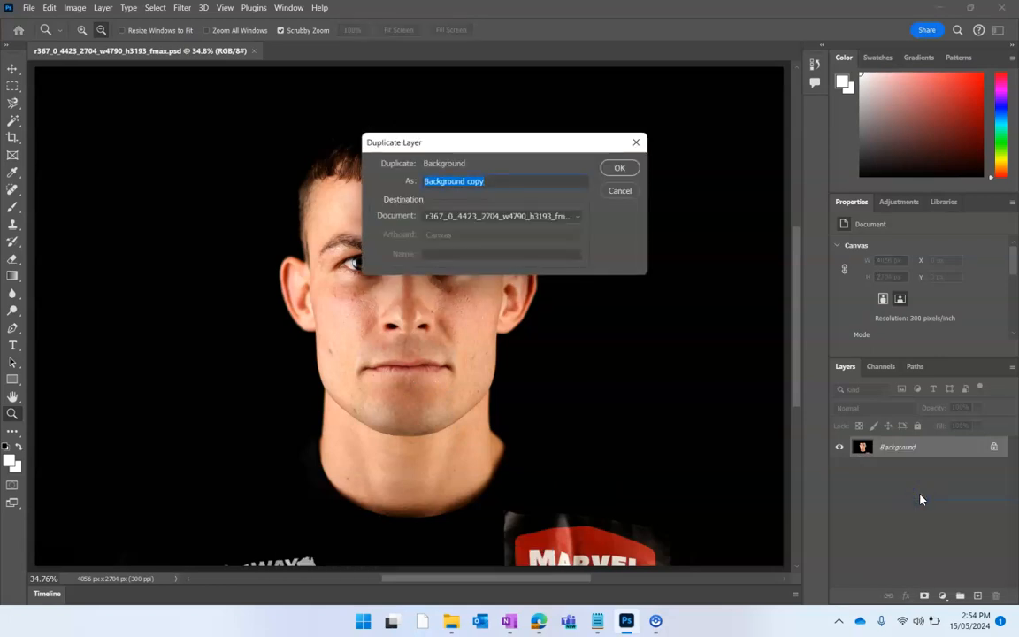
click(627, 168)
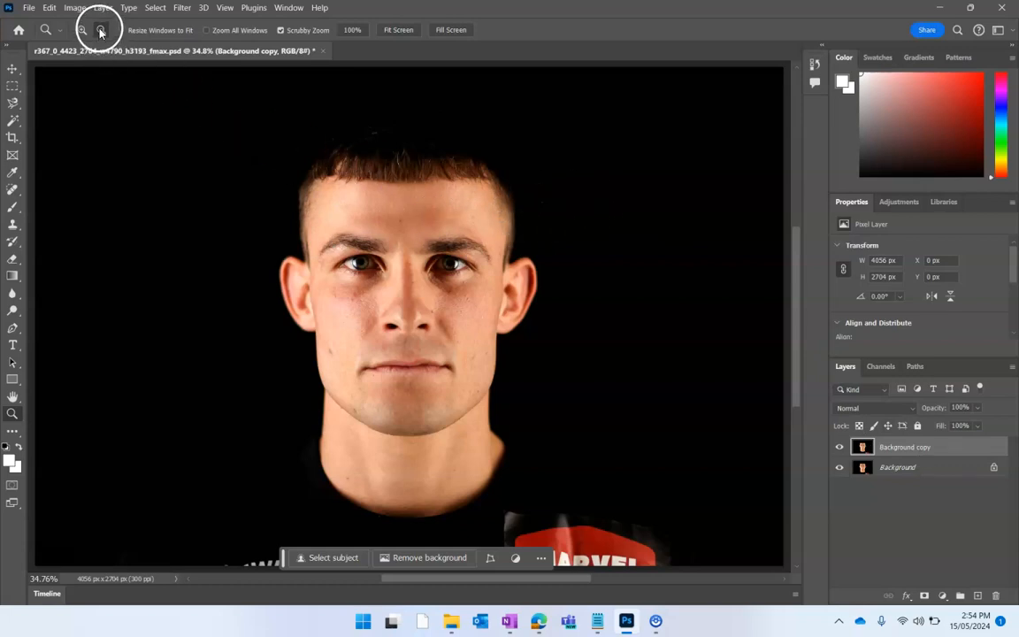
Step: Choose the Magnetic Lasso tool from the group of lasso tools
click(381, 264)
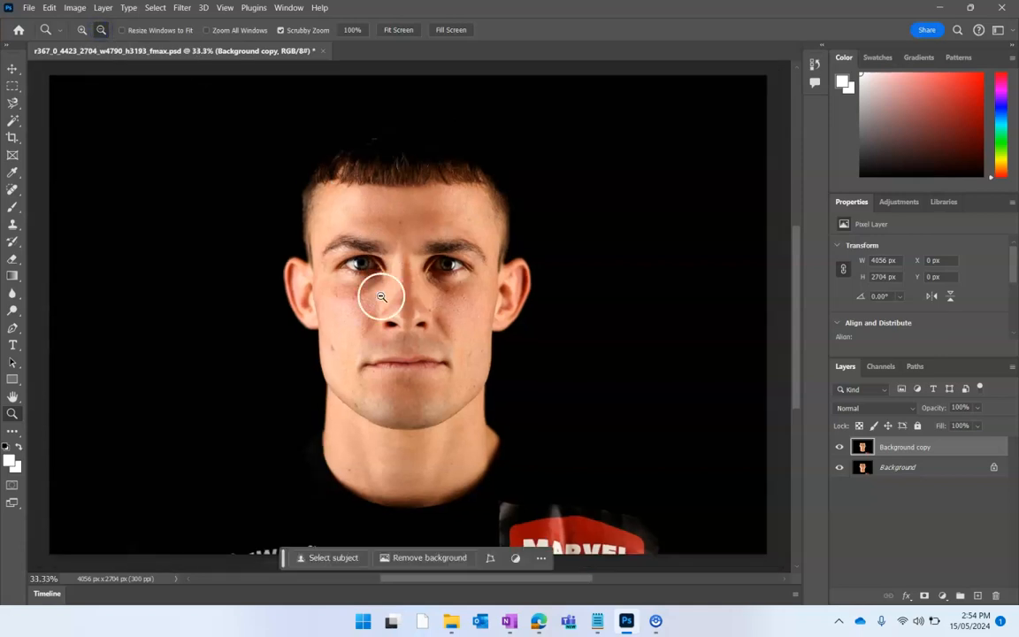
click(377, 297)
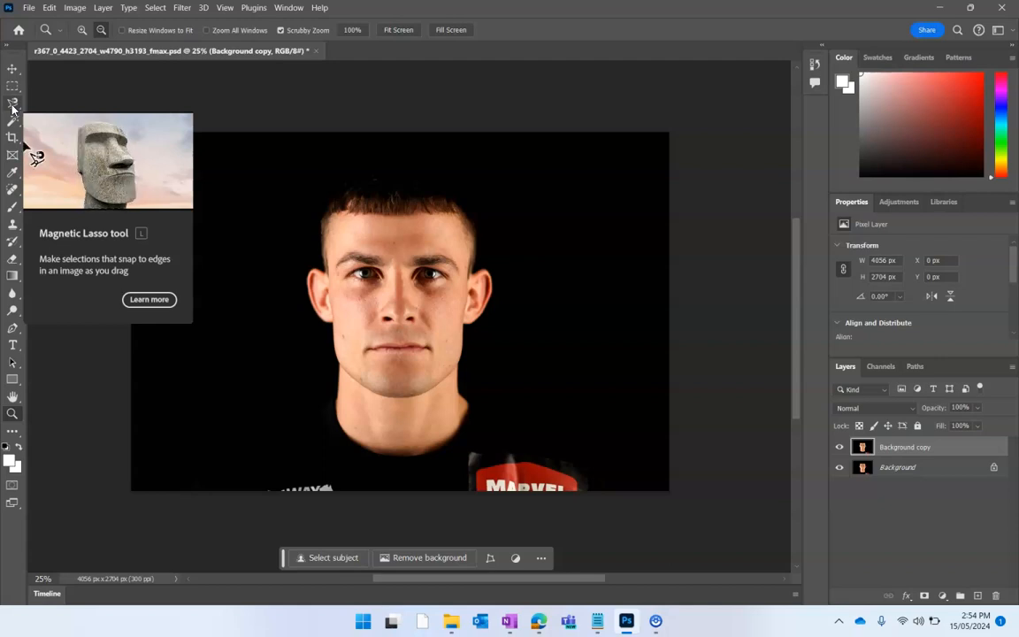
click(11, 106)
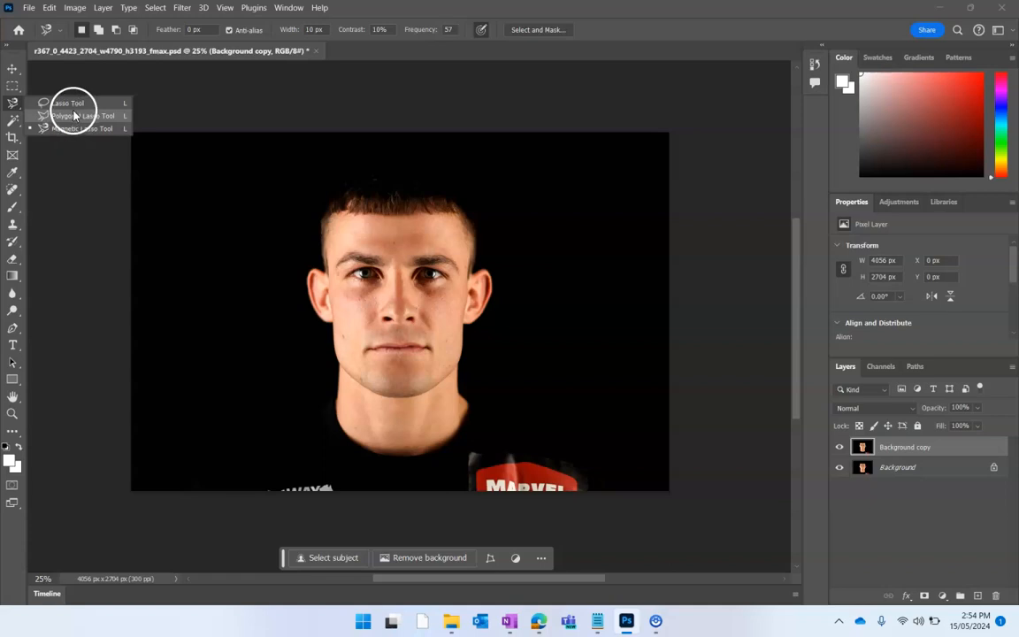
click(76, 130)
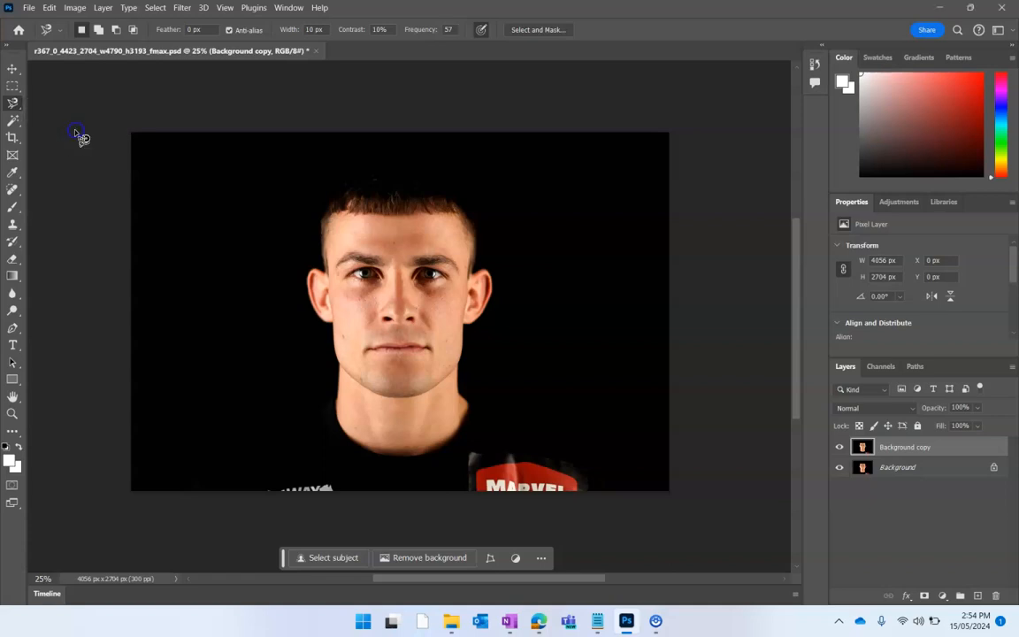
right_click(12, 106)
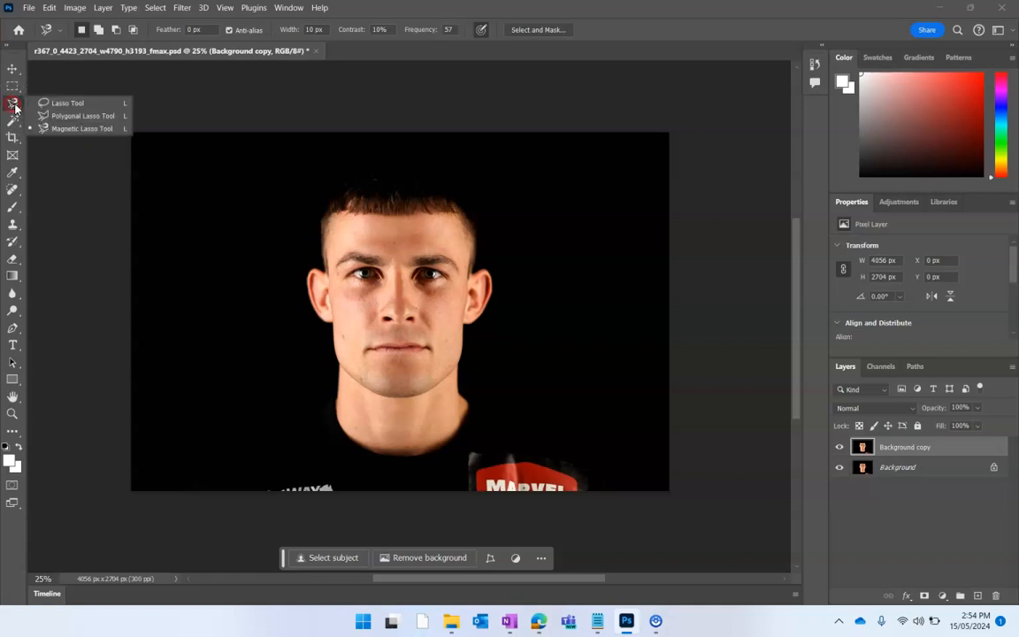
click(72, 130)
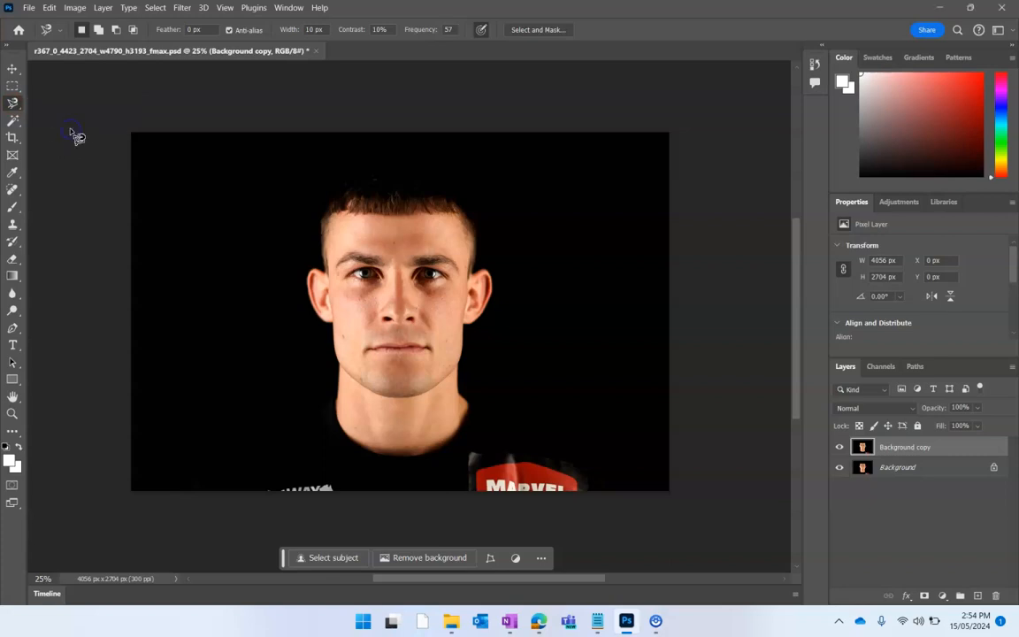
click(110, 135)
Step: Select the whole head with the Magnetic Lasso, tracing from the temple around the ears and jaw and across the hair back to the start
click(12, 413)
click(400, 318)
drag(400, 318, 429, 206)
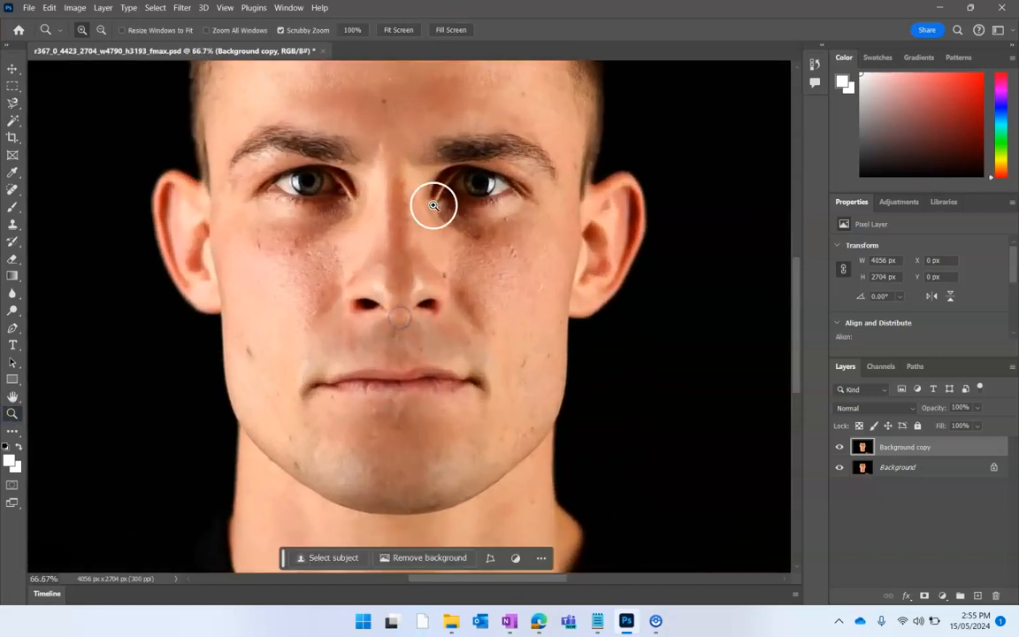
scroll(433, 206, up, 1)
click(103, 29)
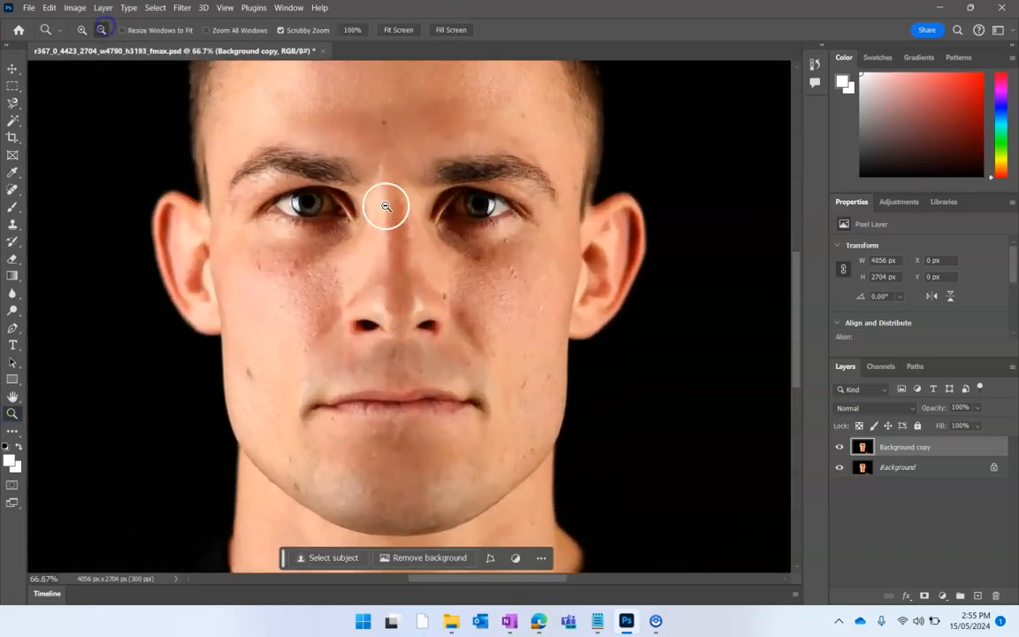
click(386, 206)
scroll(386, 206, up, 3)
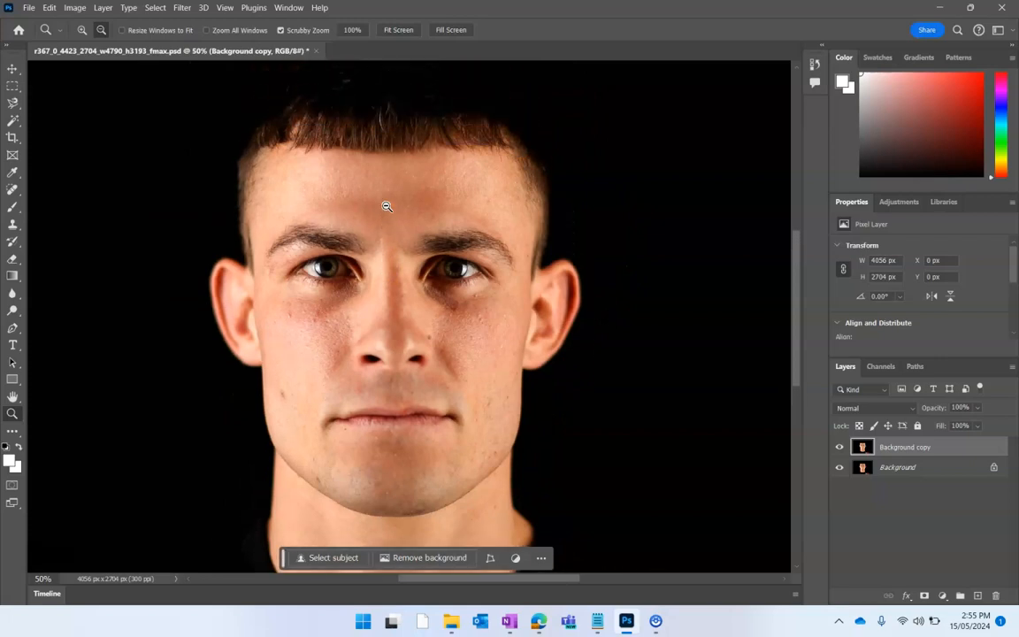
click(13, 105)
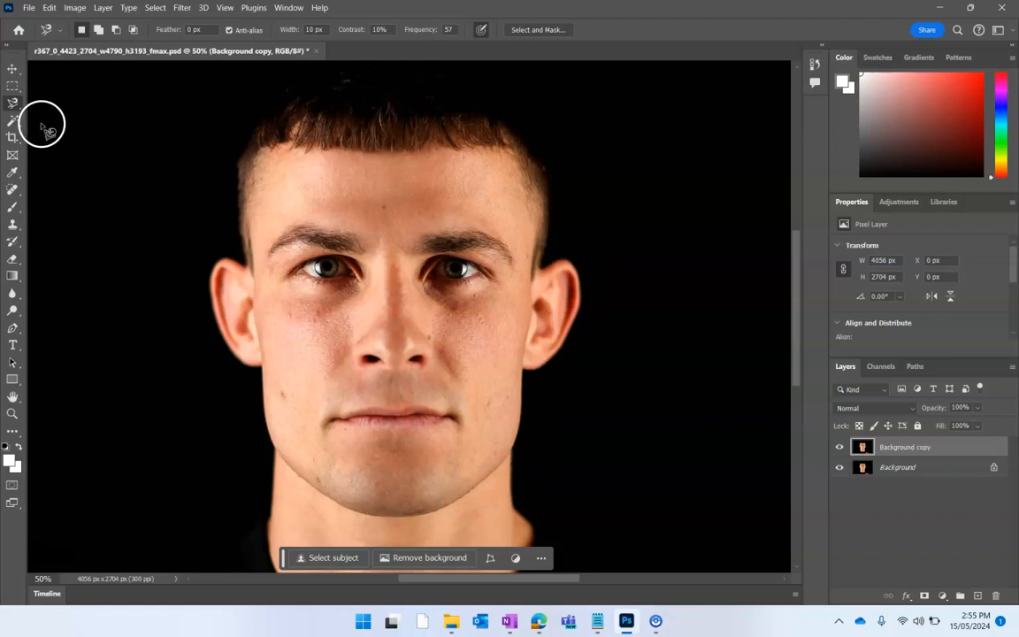
click(531, 163)
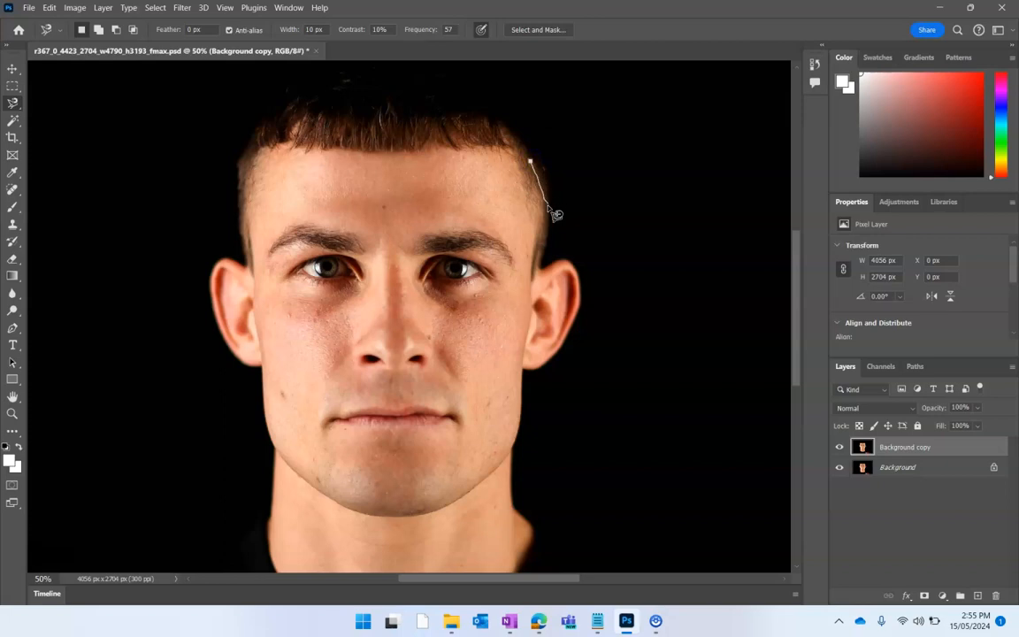
click(542, 268)
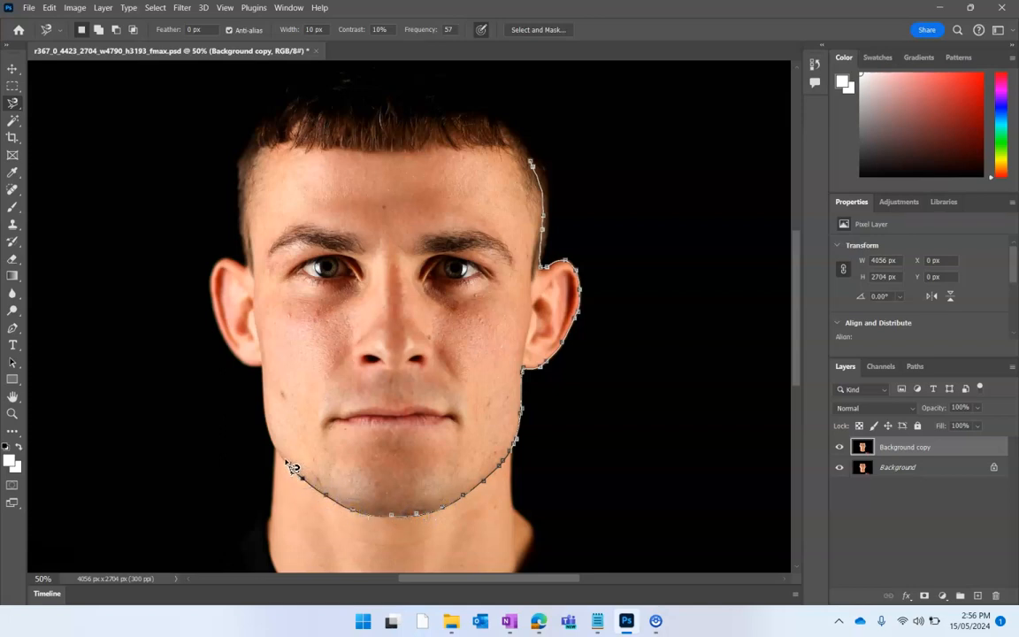
drag(280, 455, 278, 450)
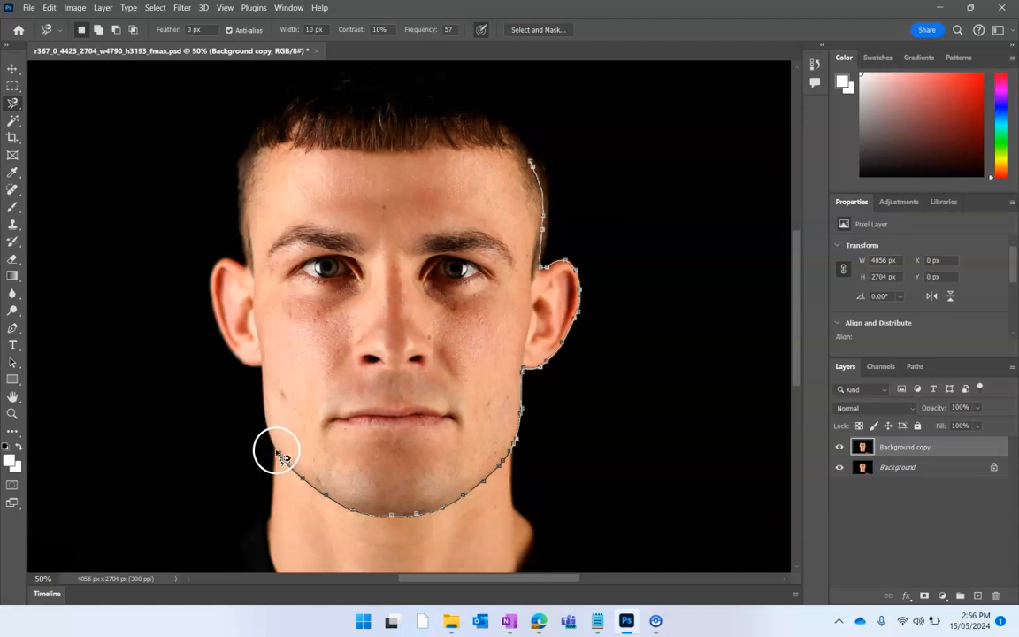
click(274, 446)
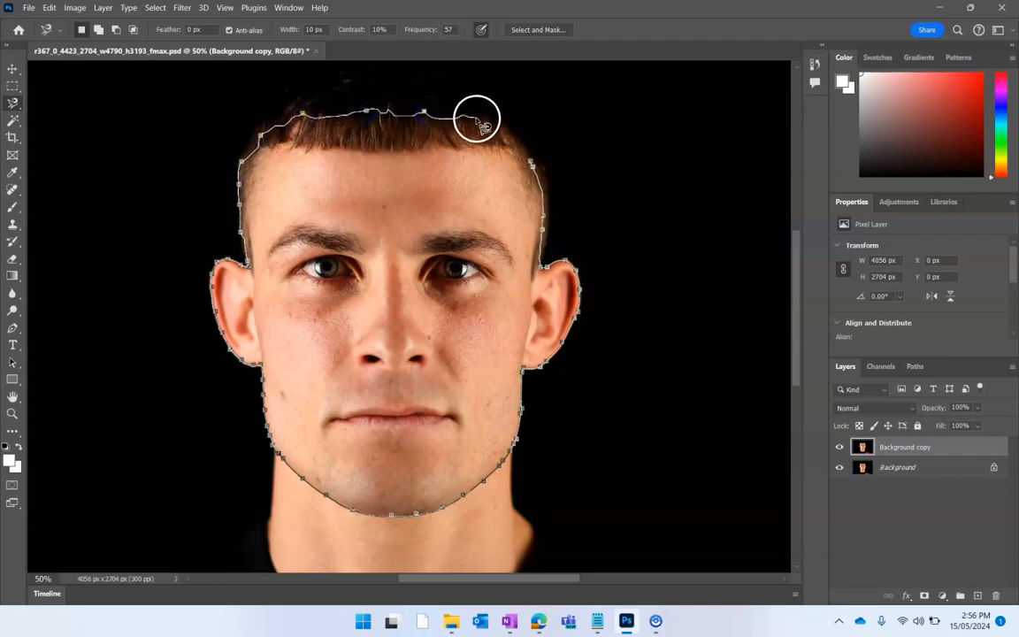
click(534, 165)
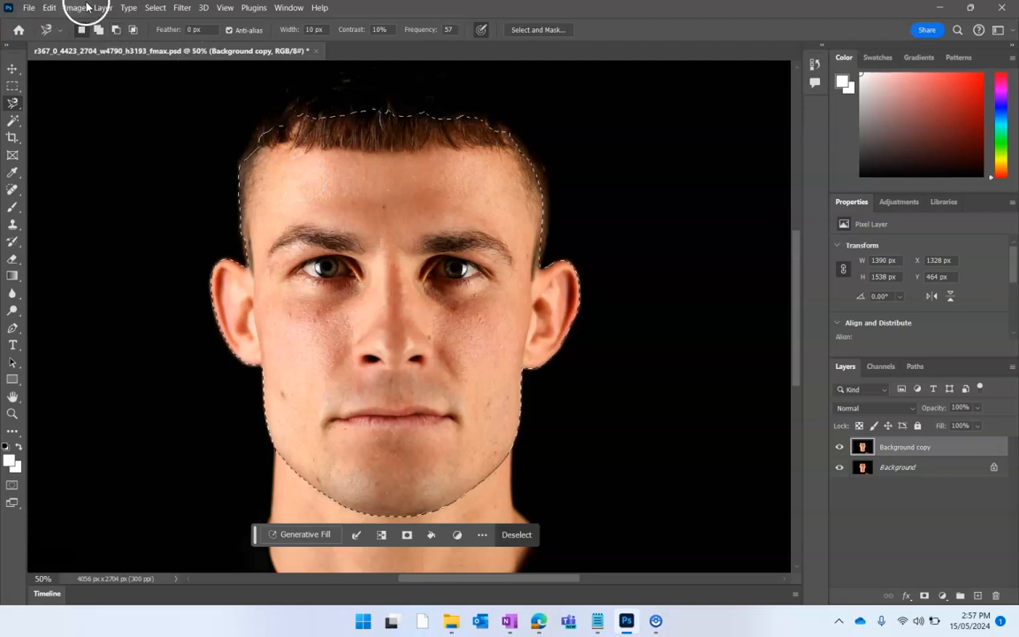
Step: Open the Filter Gallery for the selected head and set its preview magnification to 50%
click(181, 9)
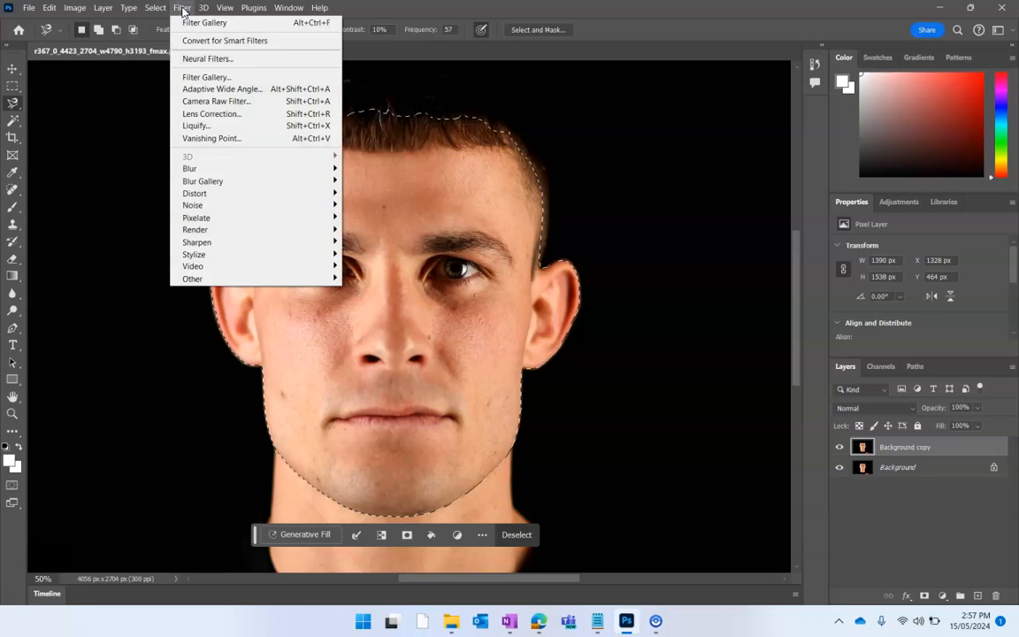
click(203, 193)
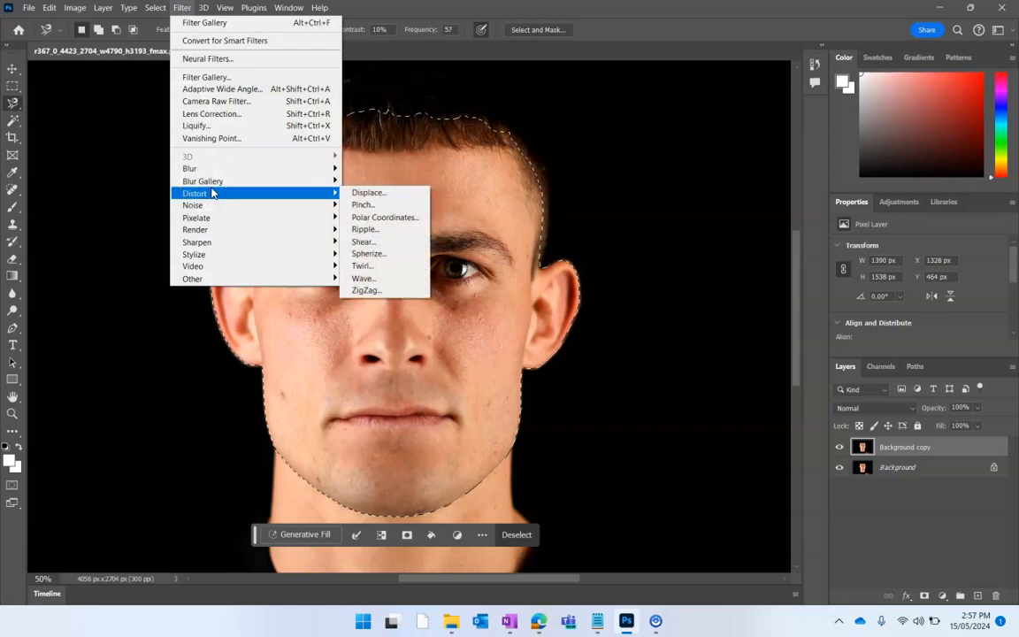
mouse_move(265, 205)
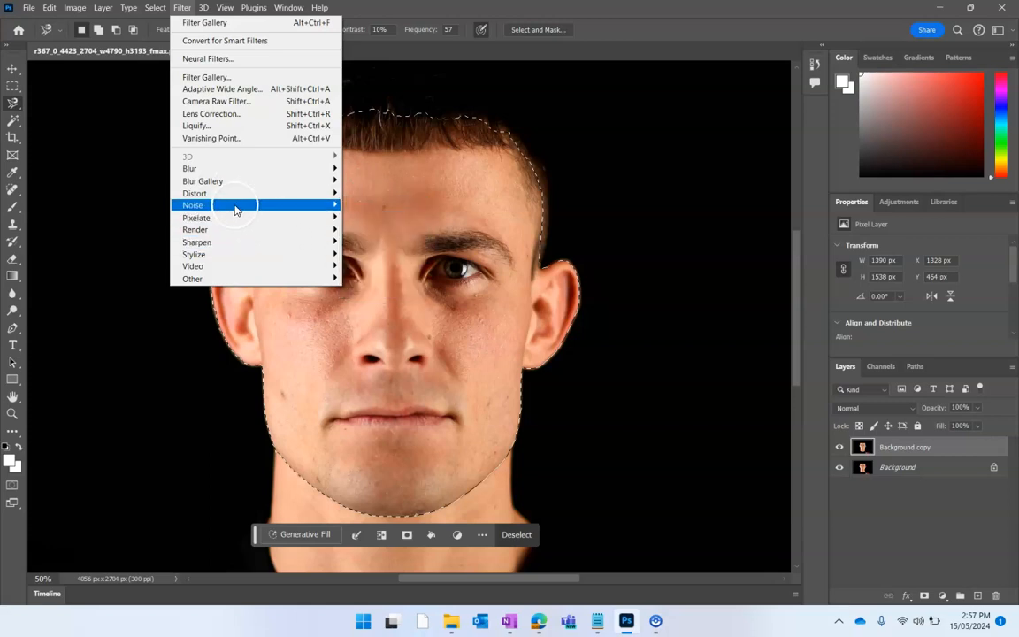
mouse_move(203, 209)
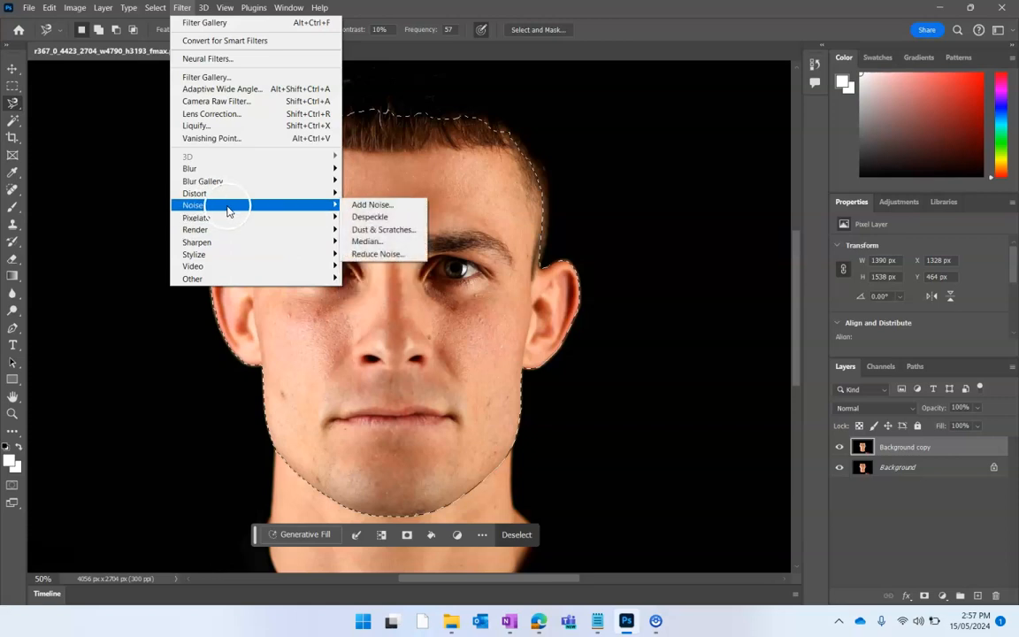
click(205, 77)
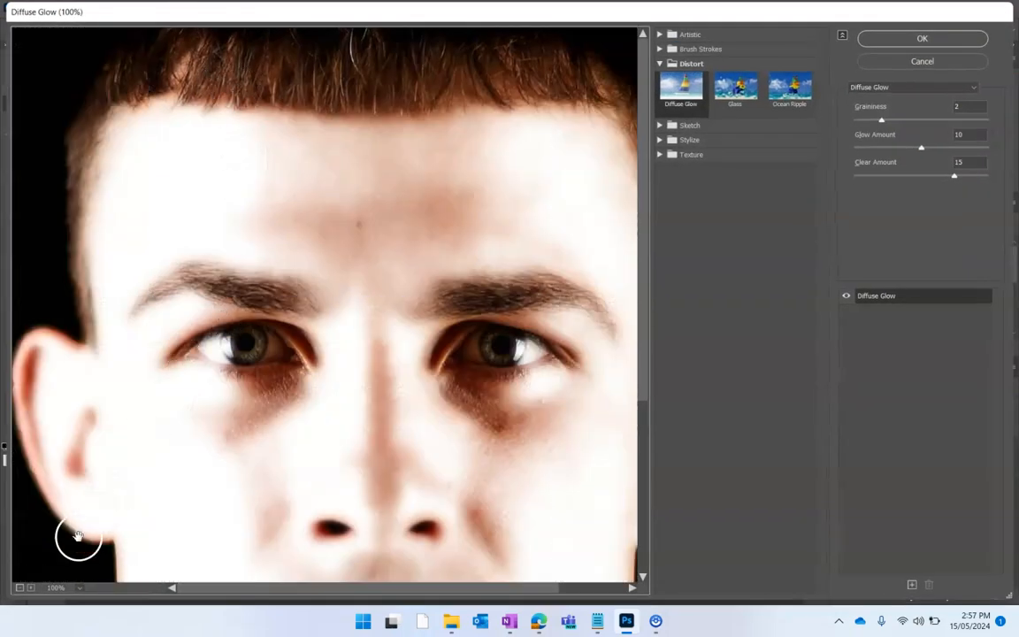
click(20, 588)
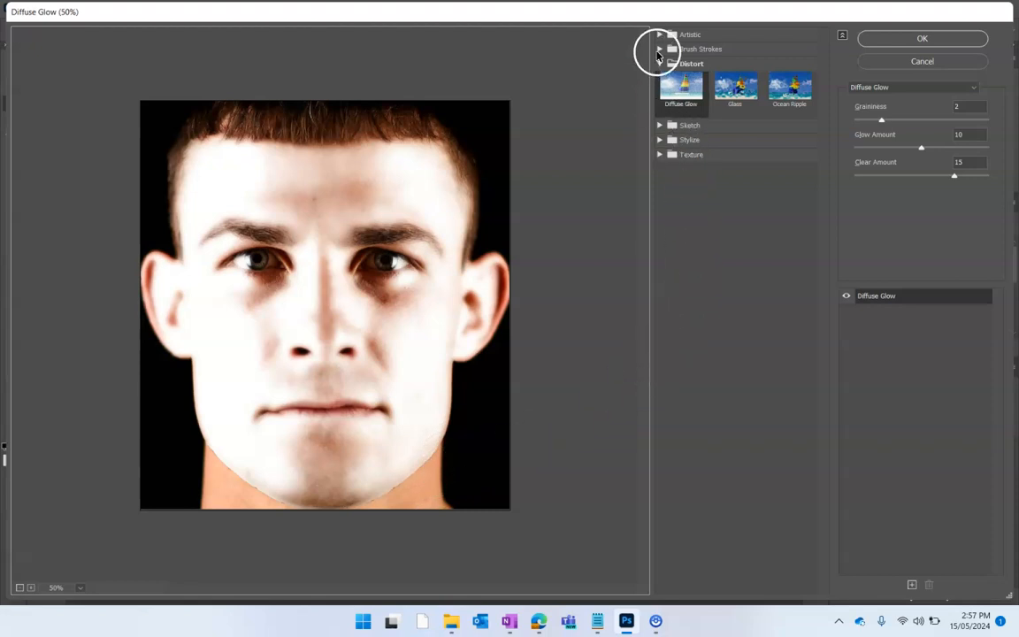
Step: Preview several Sketch filters on the selected head, including Graphic Pen, Conté Crayon, Chalk & Charcoal, Chrome, Halftone Pattern and Water Paper
click(660, 139)
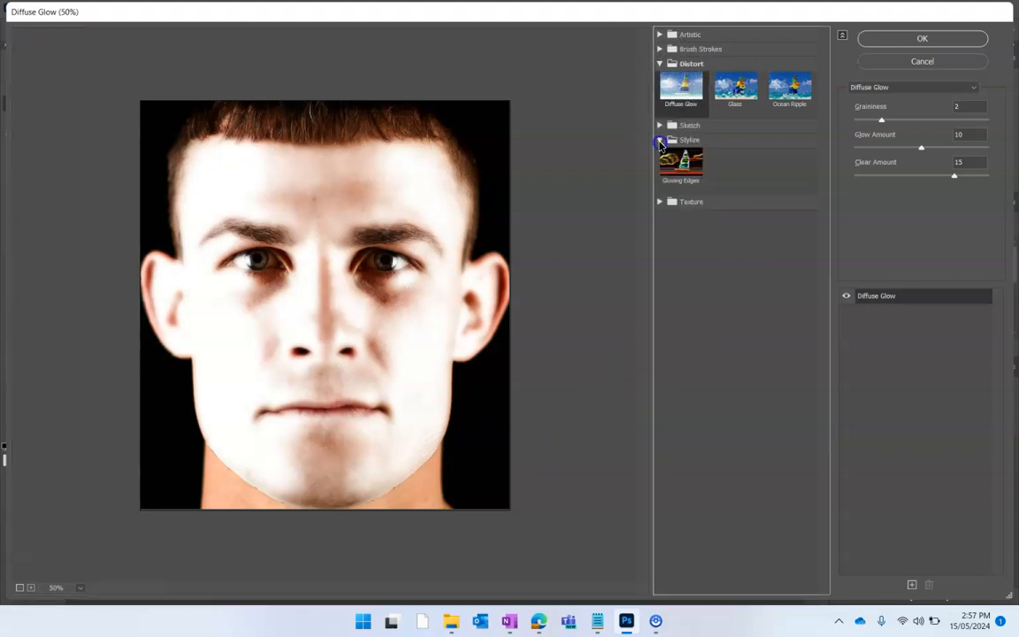
click(660, 127)
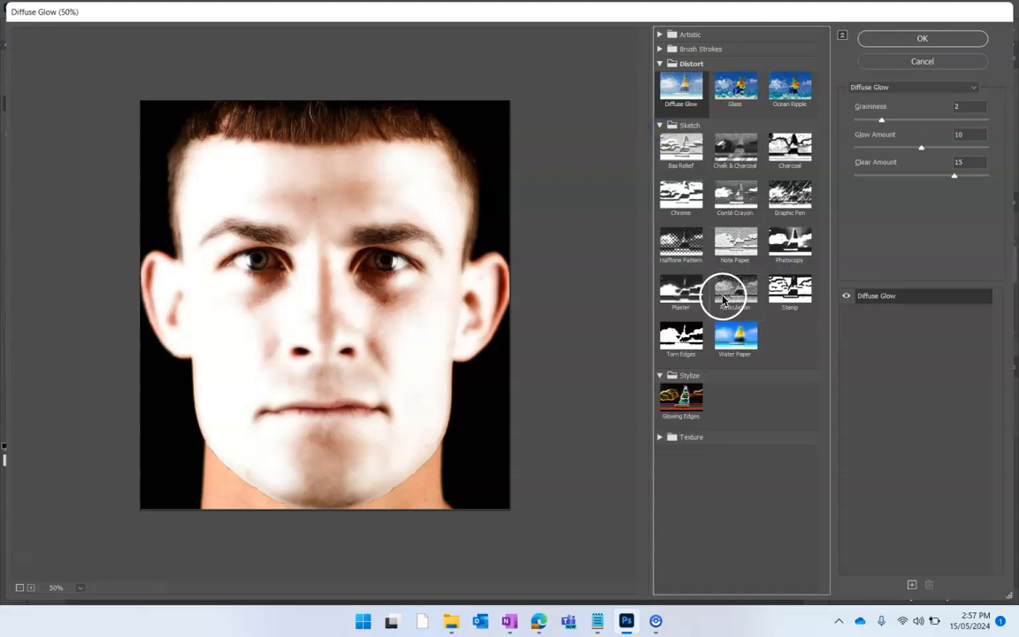
click(799, 204)
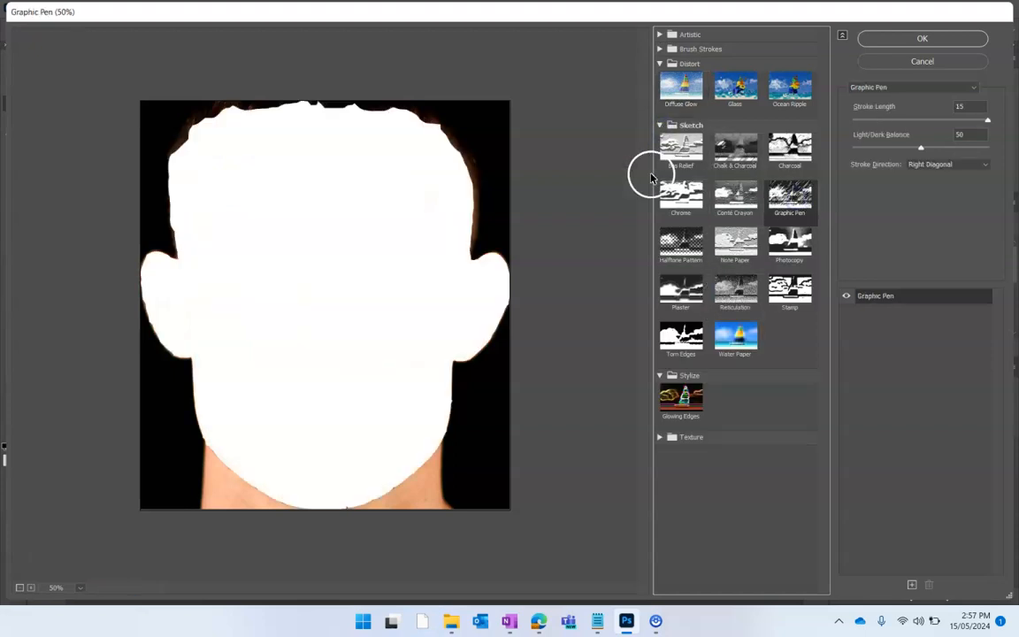
click(732, 211)
click(734, 152)
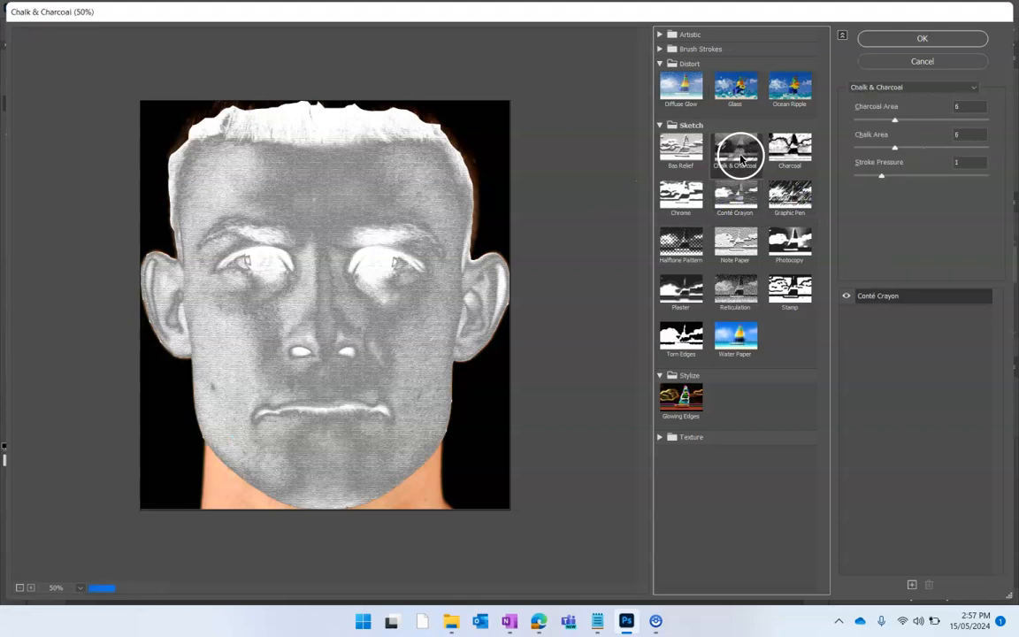
click(689, 158)
click(681, 195)
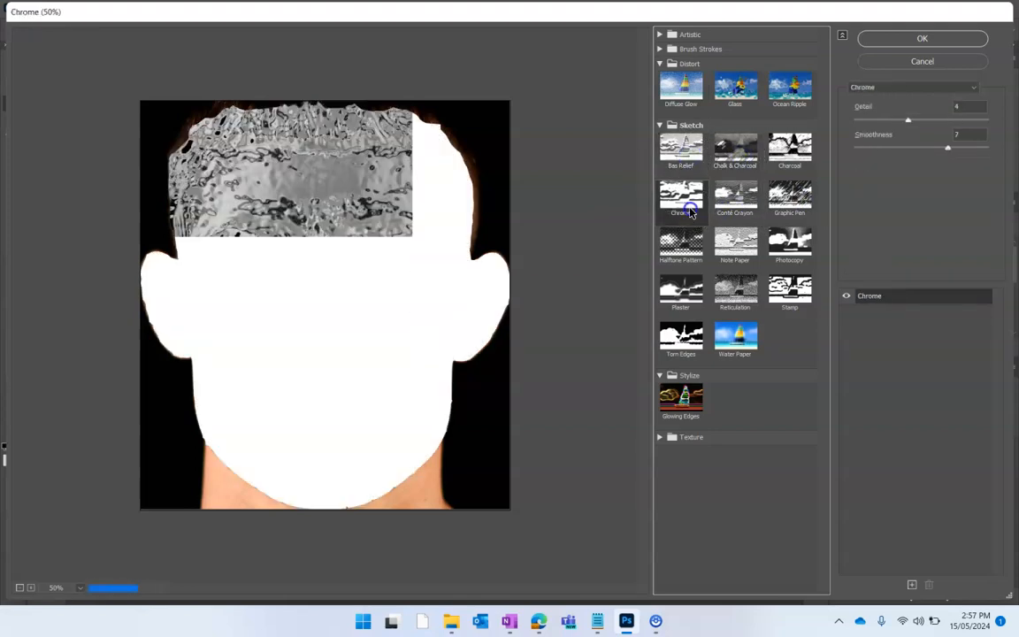
click(681, 239)
click(676, 291)
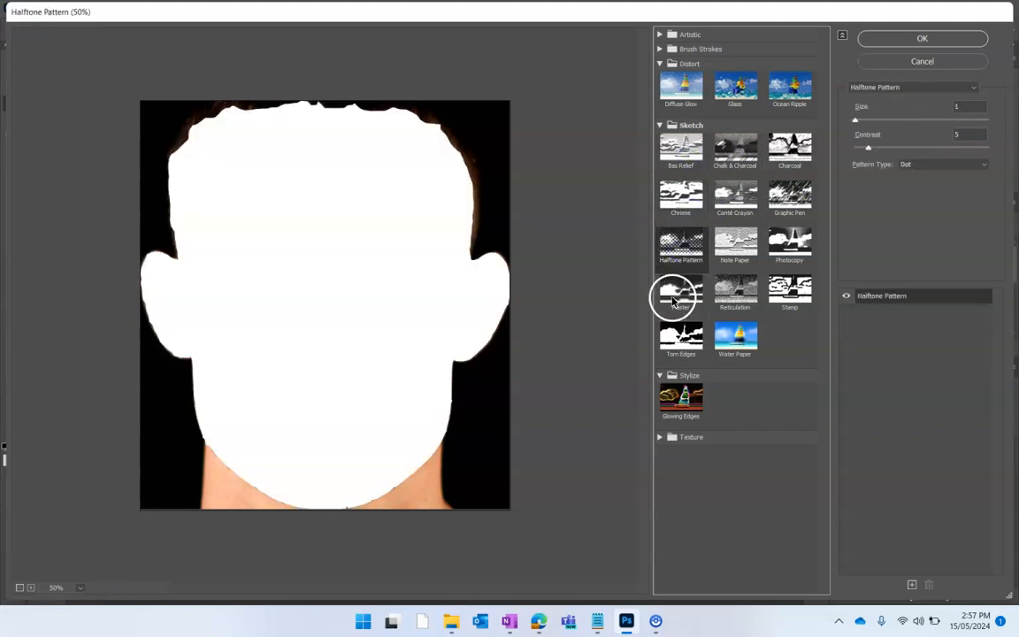
click(727, 342)
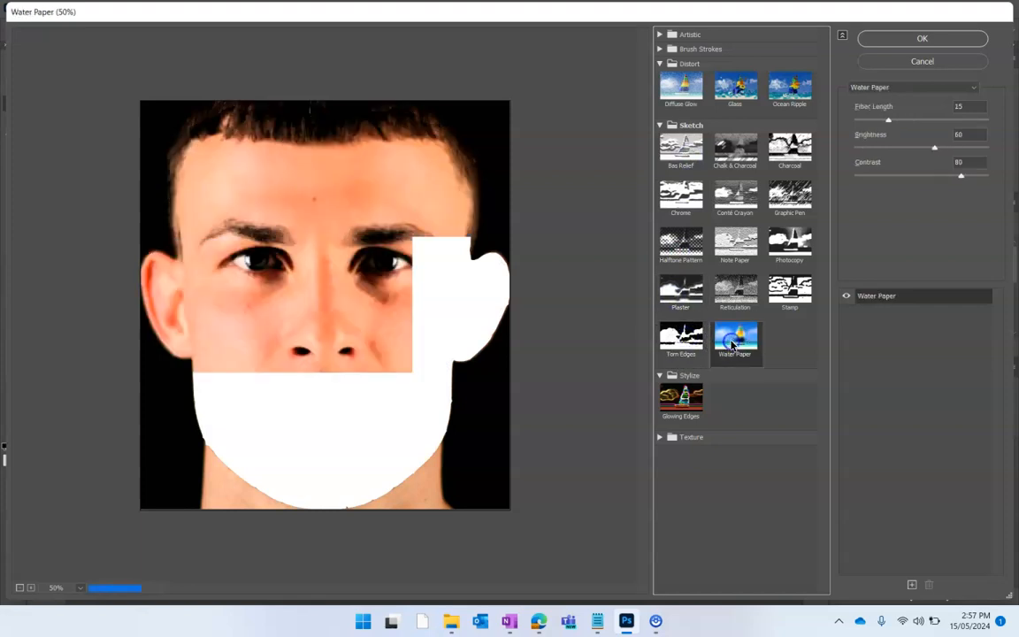
Step: Apply the Stained Glass texture filter to the selected head with a cell size of 9 and a border thickness of 2
click(659, 438)
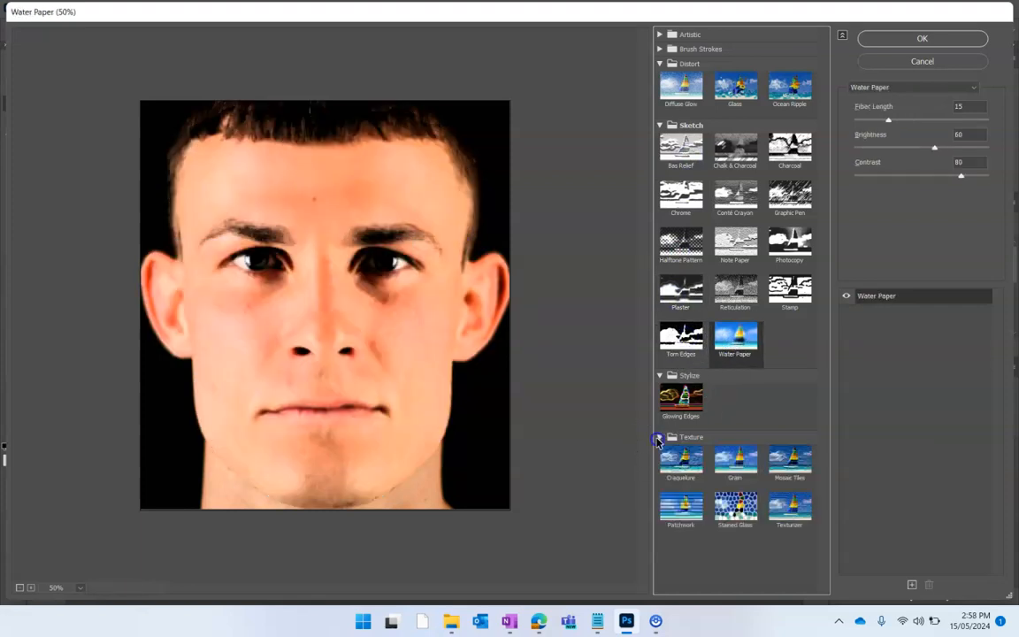
click(696, 463)
click(735, 501)
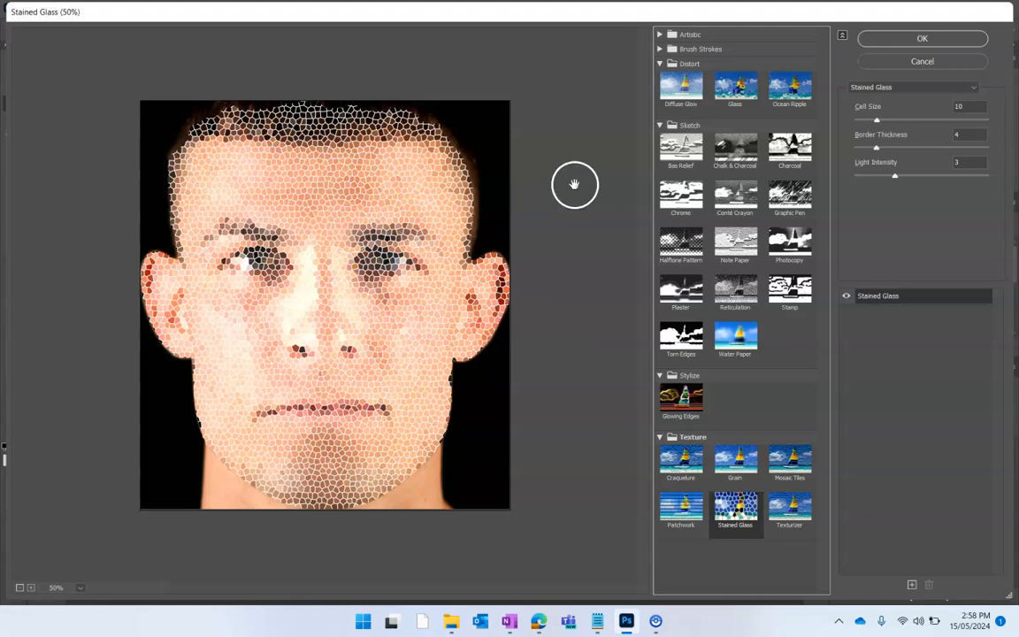
click(883, 122)
drag(883, 123, 863, 152)
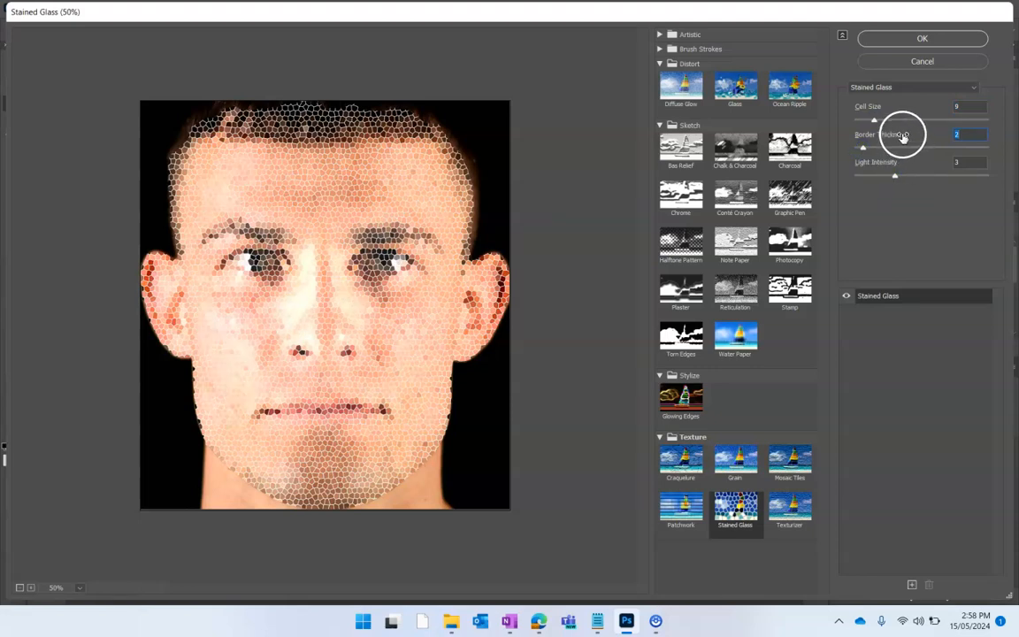
click(916, 41)
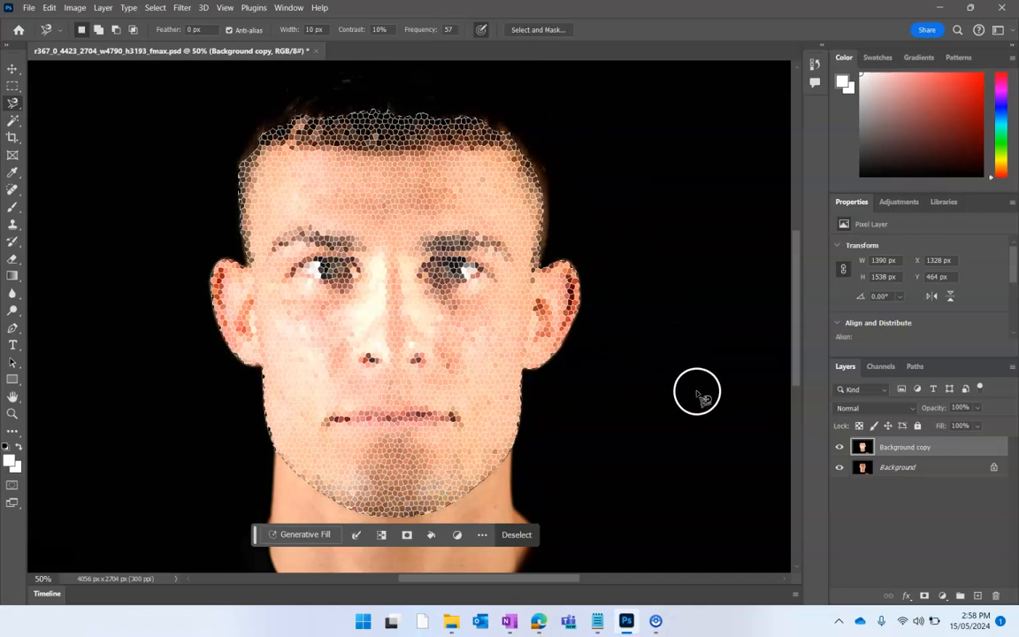
Step: Make the Background copy layer the active layer
click(923, 453)
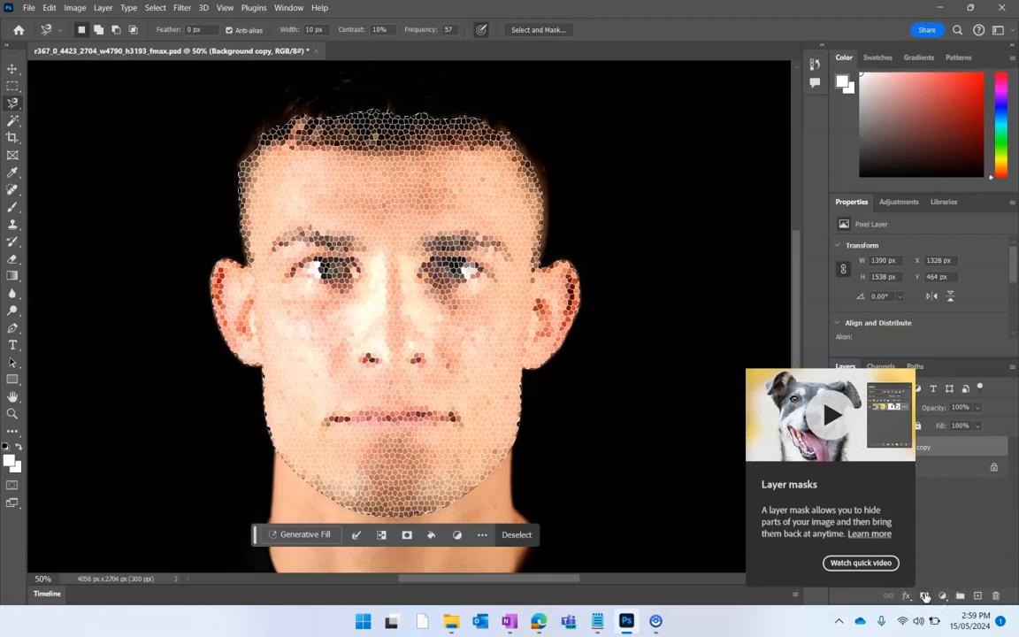
click(941, 546)
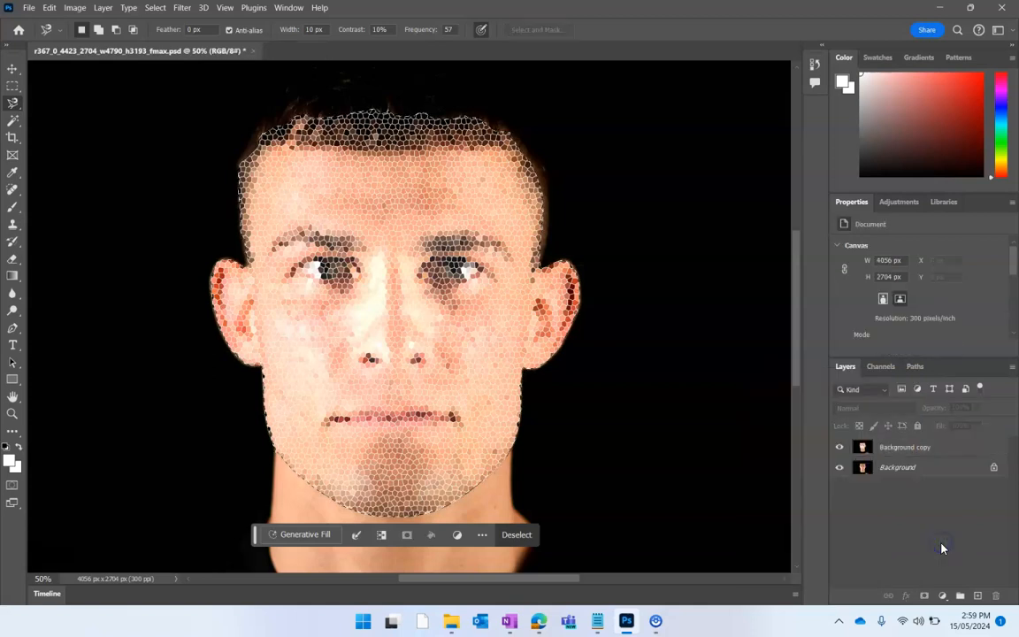
click(920, 451)
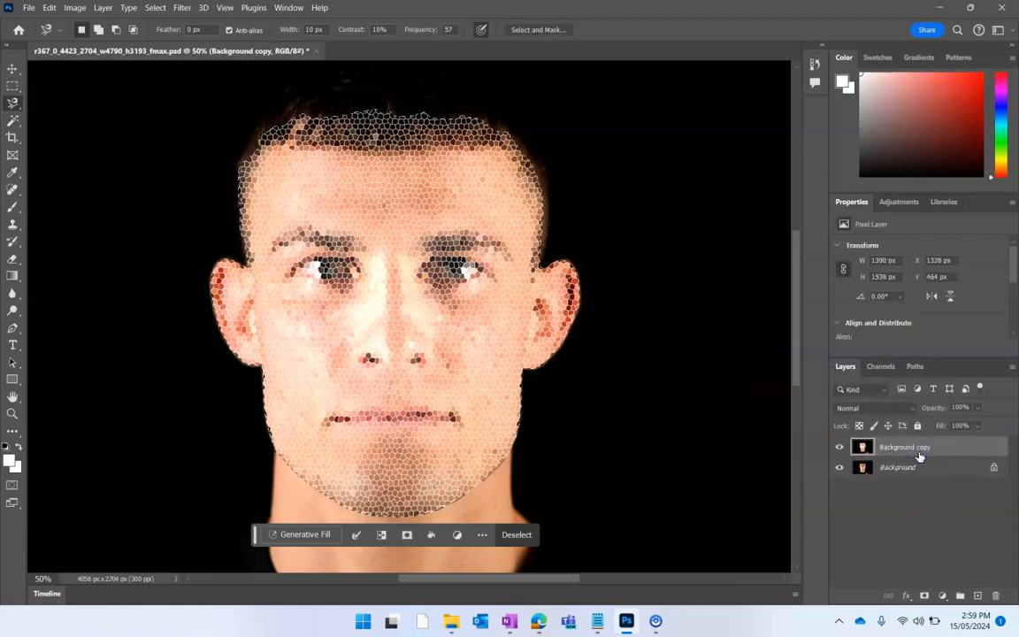
Step: Mask the Background copy layer with the head selection and rename the layer as Filter 1
click(924, 596)
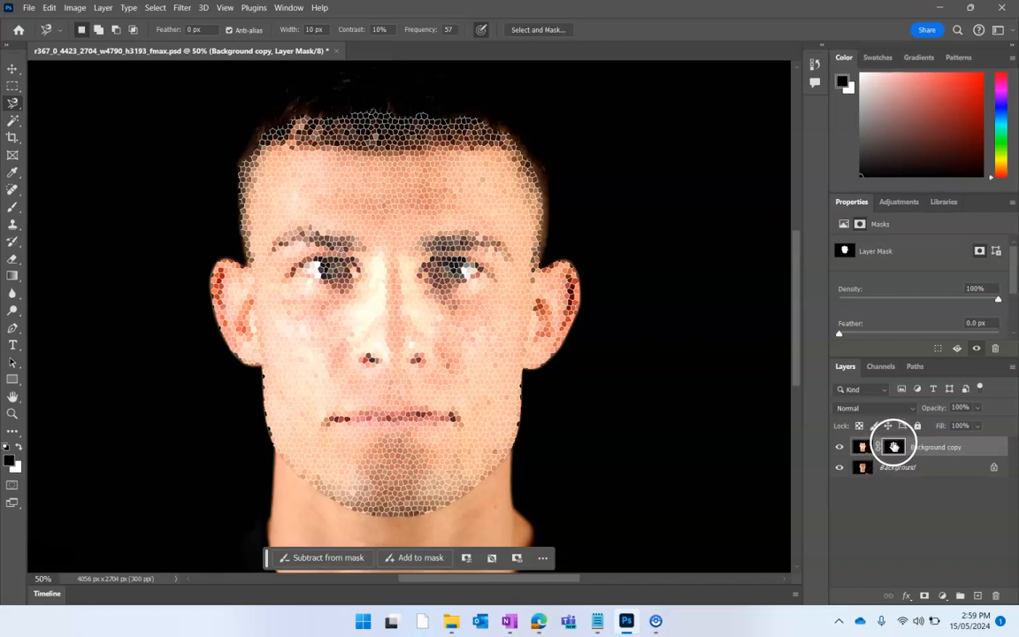
double_click(934, 448)
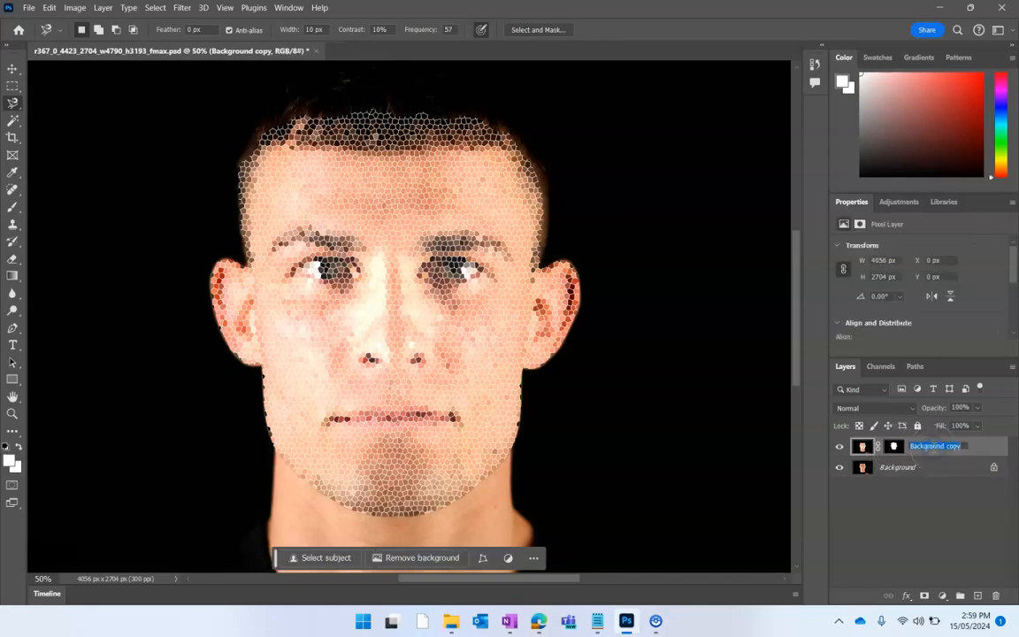
text(Filter 1)
key(Return)
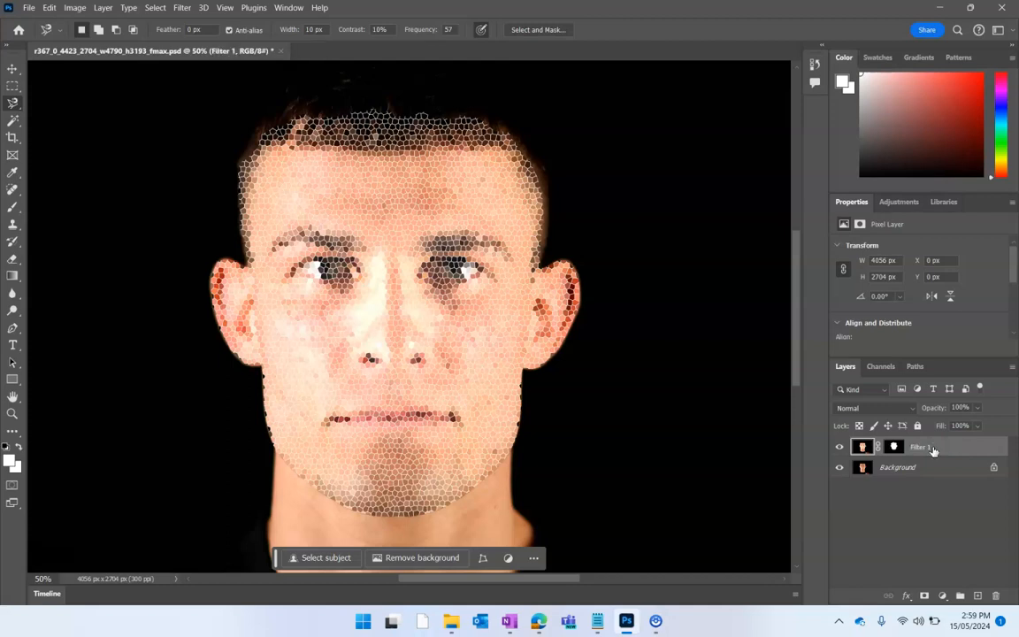
Step: Compare the portrait with and without the Filter 1 layer, leaving that layer hidden
click(840, 448)
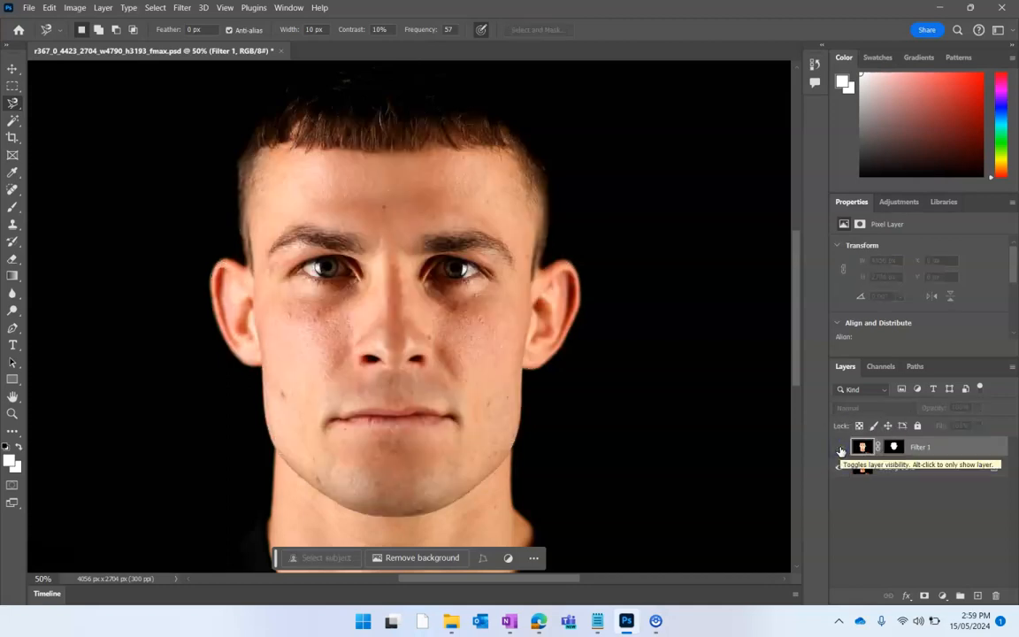
click(840, 451)
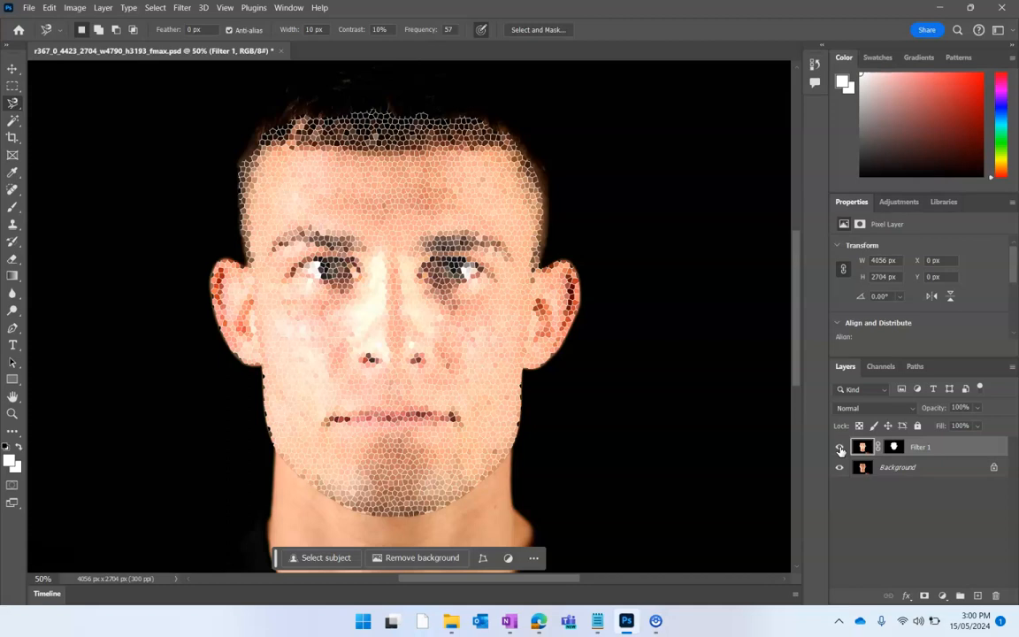
click(840, 448)
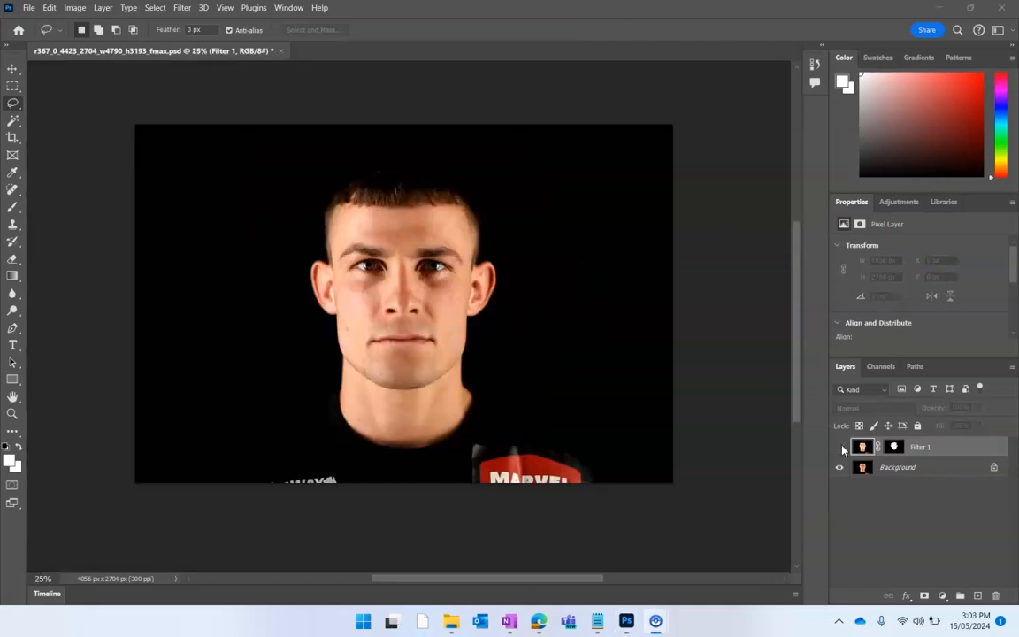
Step: Duplicate the Background layer as Background copy in the same document
drag(872, 449, 907, 473)
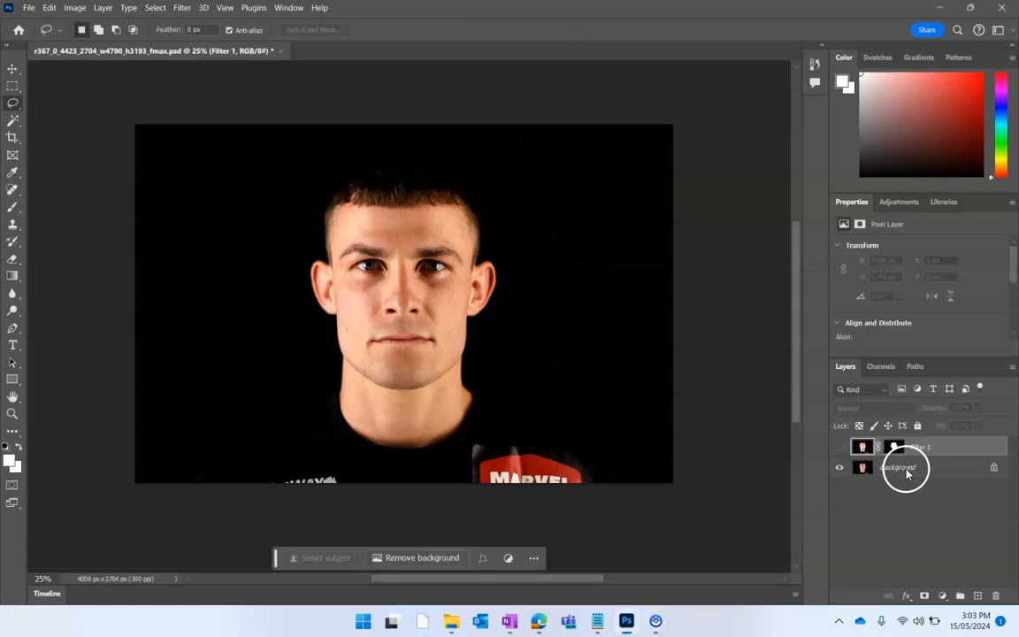
click(903, 471)
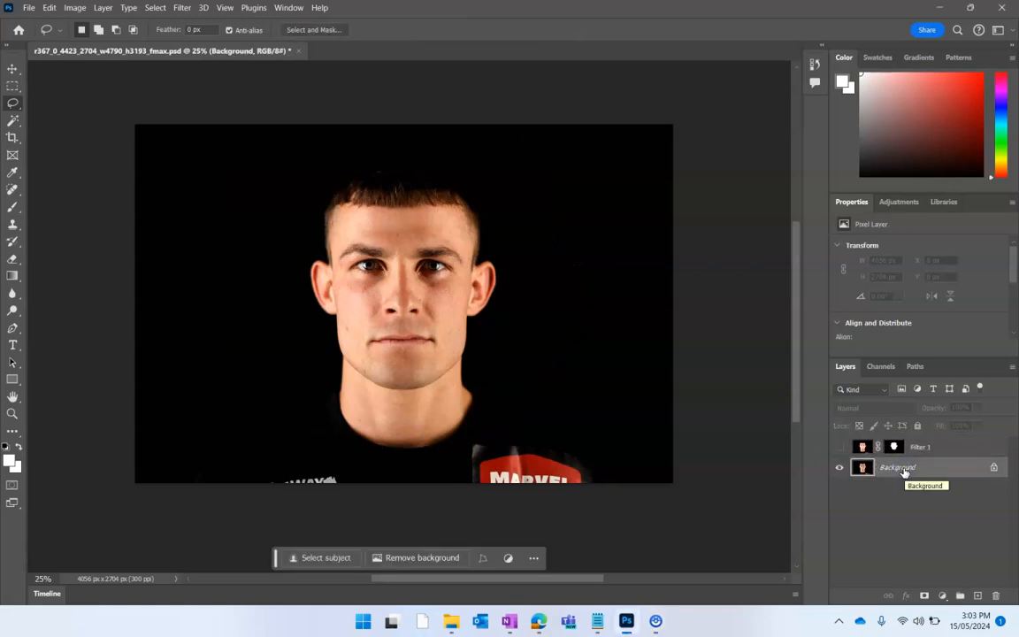
right_click(893, 471)
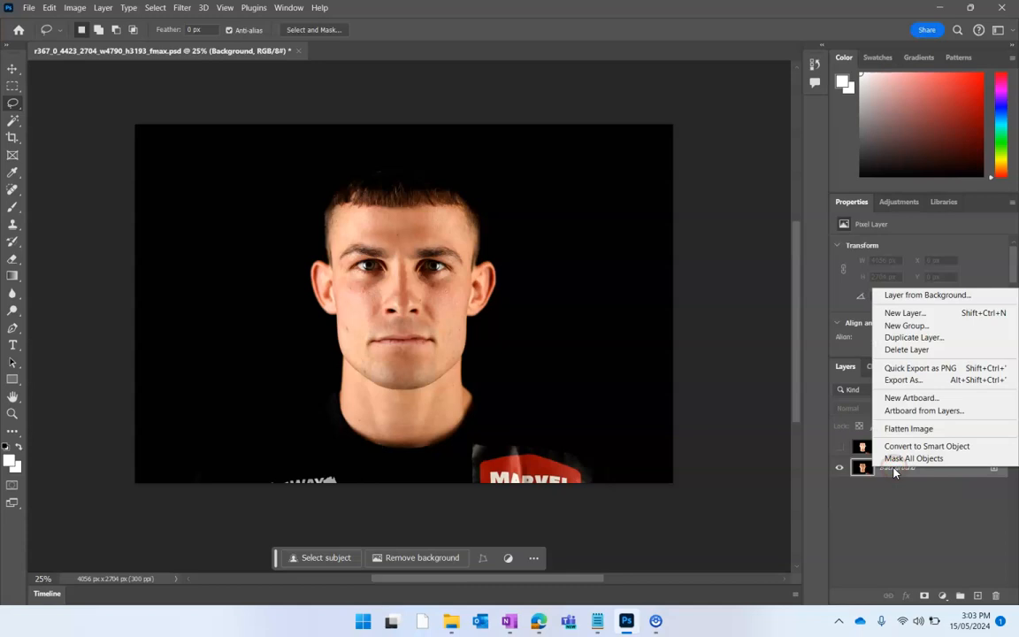
click(916, 341)
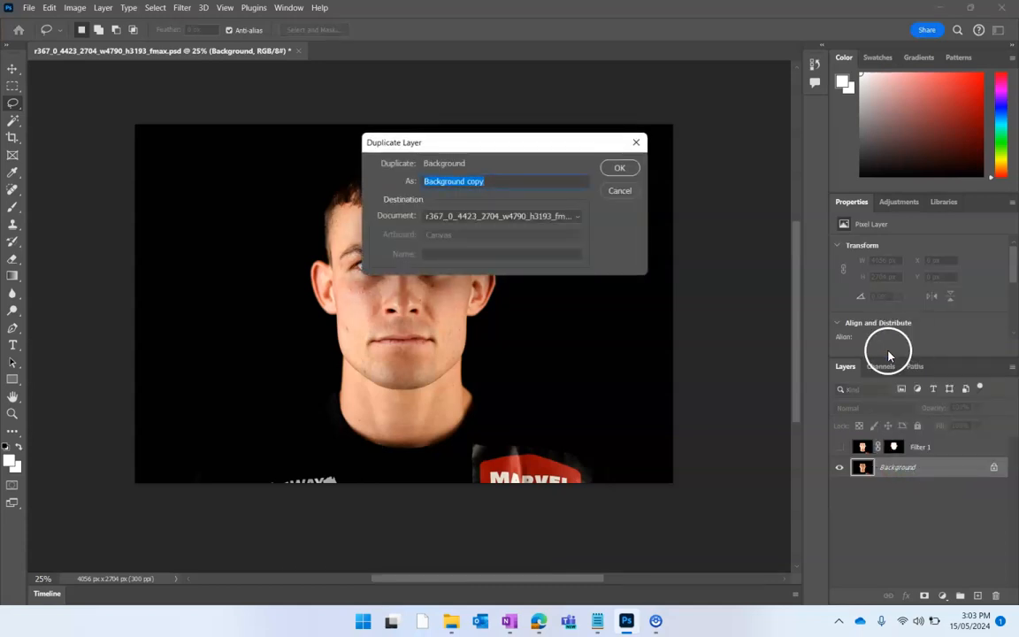
click(620, 167)
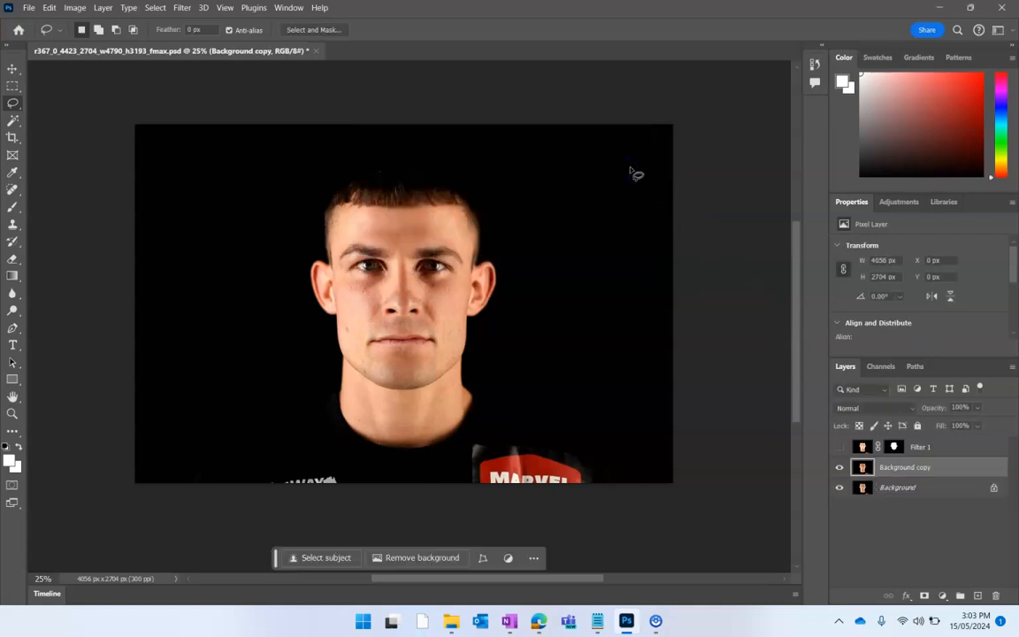
Step: With the Lasso tool, select a freehand horizontal band across the eyes over the full image width, about 4056 by 459 px
right_click(11, 105)
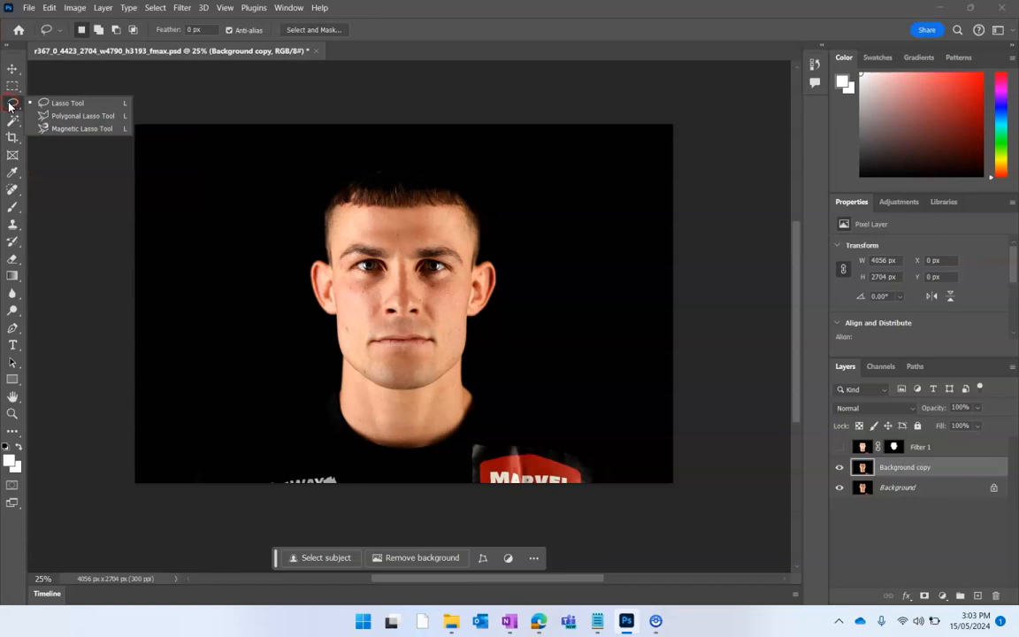
click(61, 106)
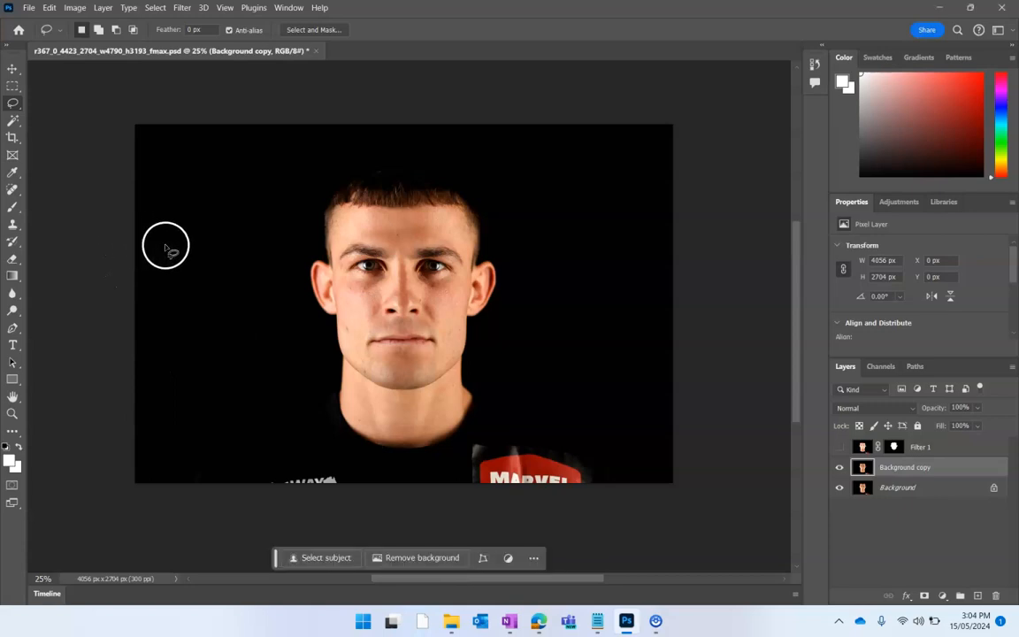
mouse_move(134, 237)
mouse_down()
mouse_move(449, 248)
mouse_move(687, 241)
mouse_up()
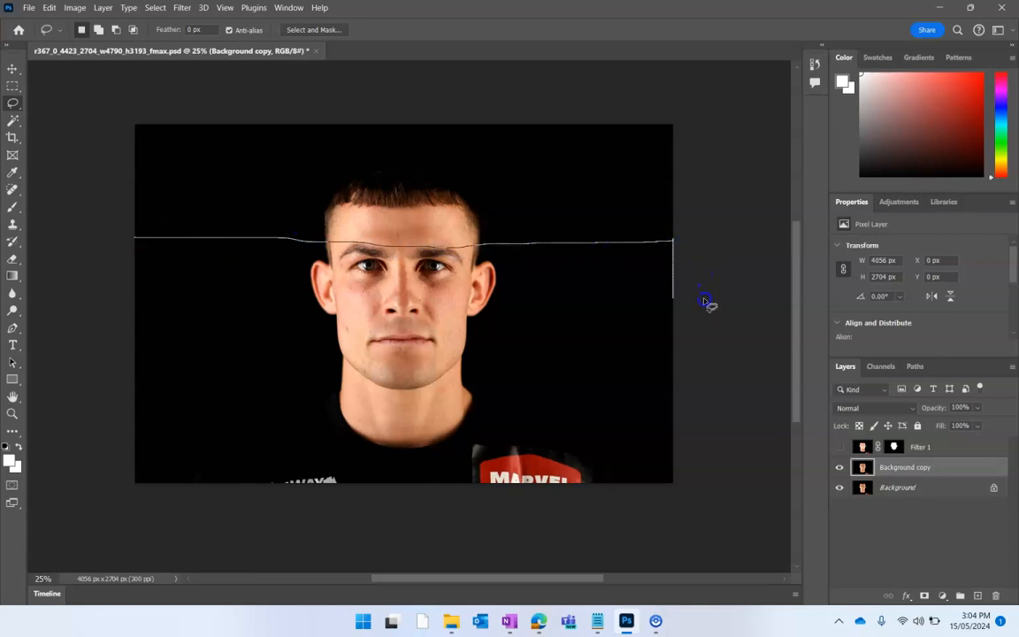
mouse_move(659, 302)
mouse_down()
mouse_move(447, 289)
mouse_move(128, 294)
mouse_up()
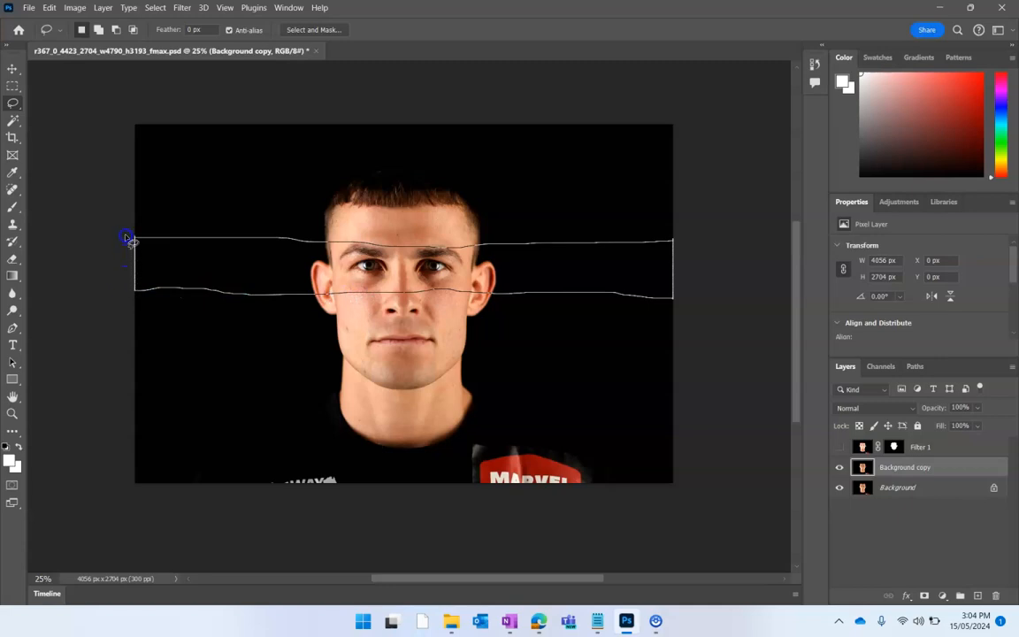
drag(128, 239, 130, 240)
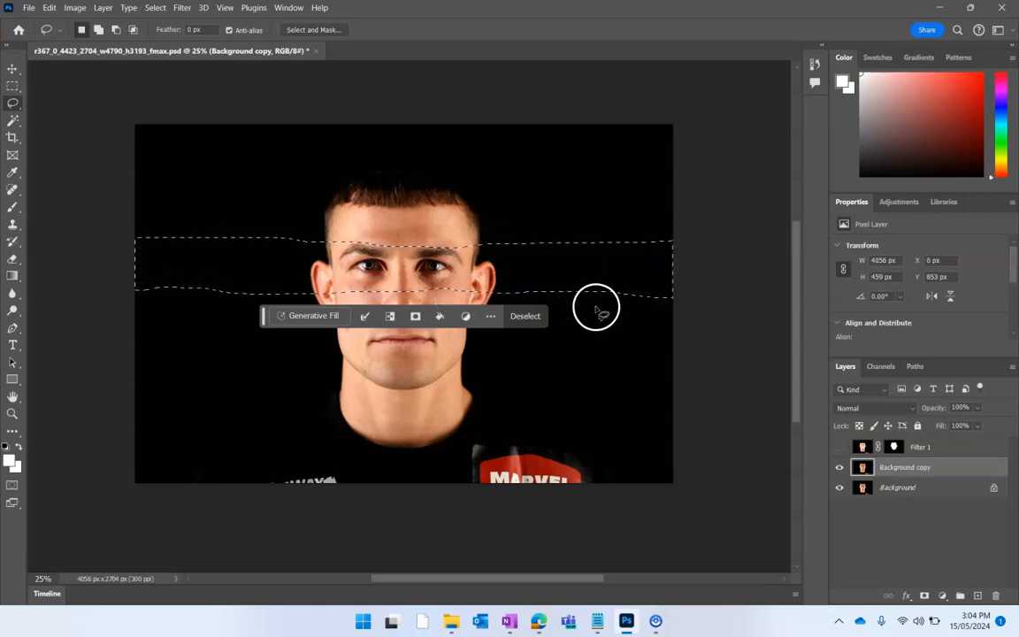
Step: Apply the Mezzotint pixelate filter with the Grainy Dots type to the selected eye band on the Background copy layer
click(183, 8)
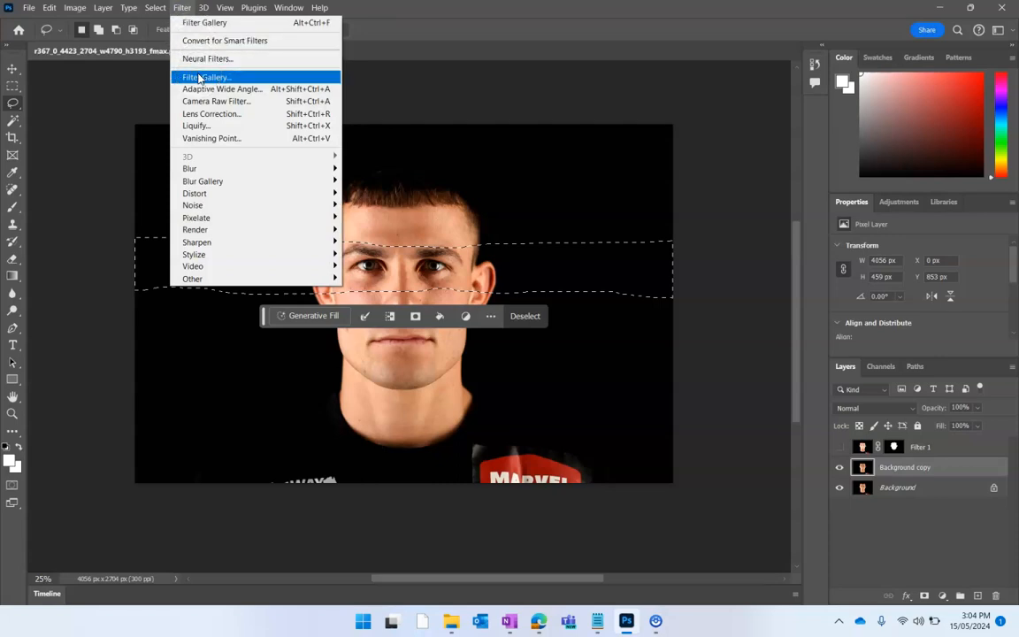
mouse_move(242, 231)
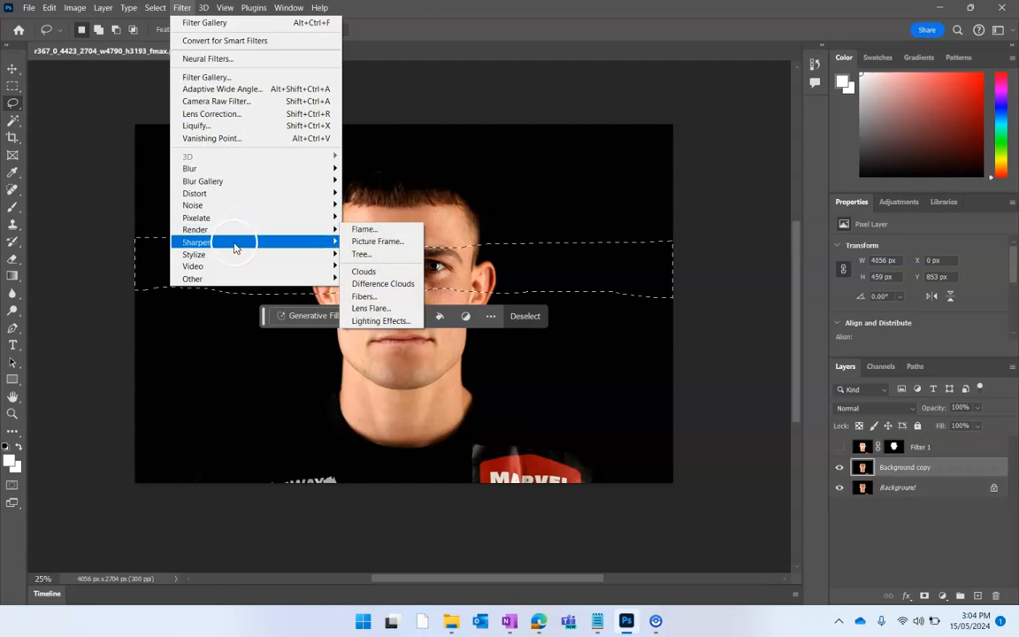
click(231, 256)
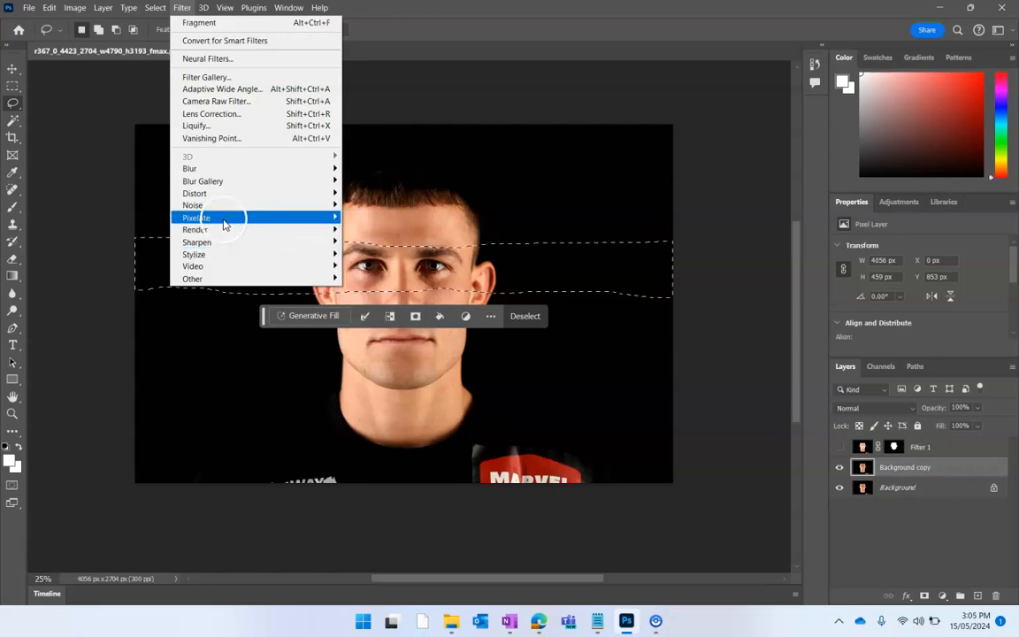
click(224, 225)
click(367, 265)
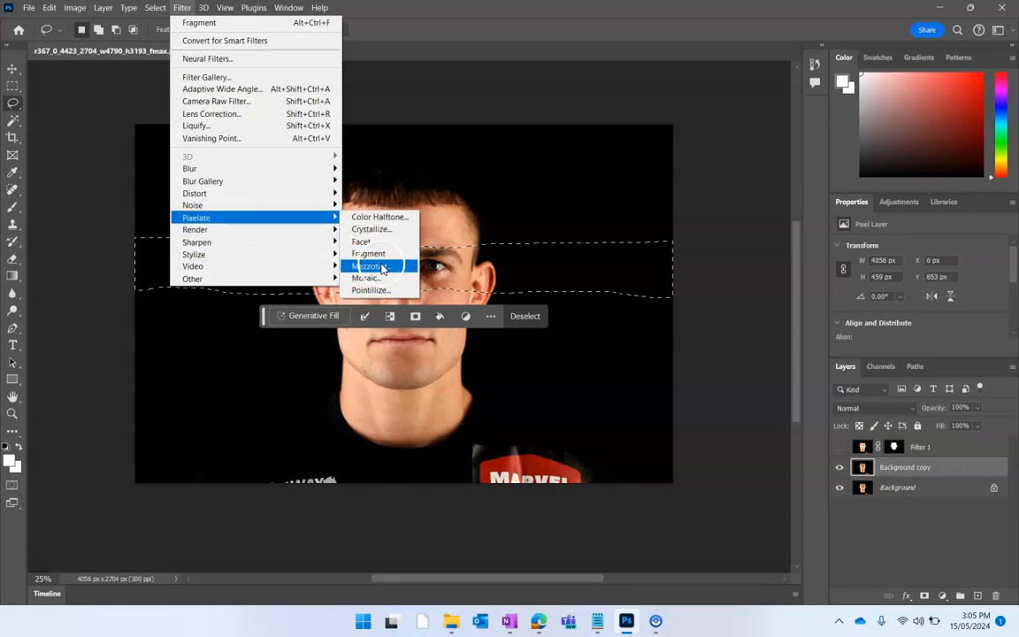
drag(521, 130, 652, 80)
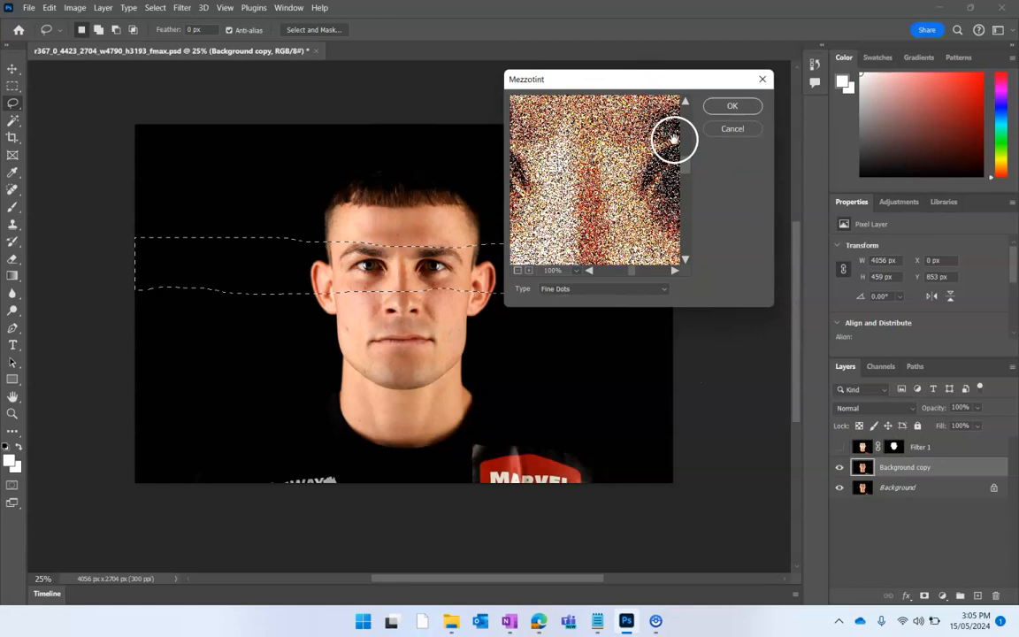
click(583, 289)
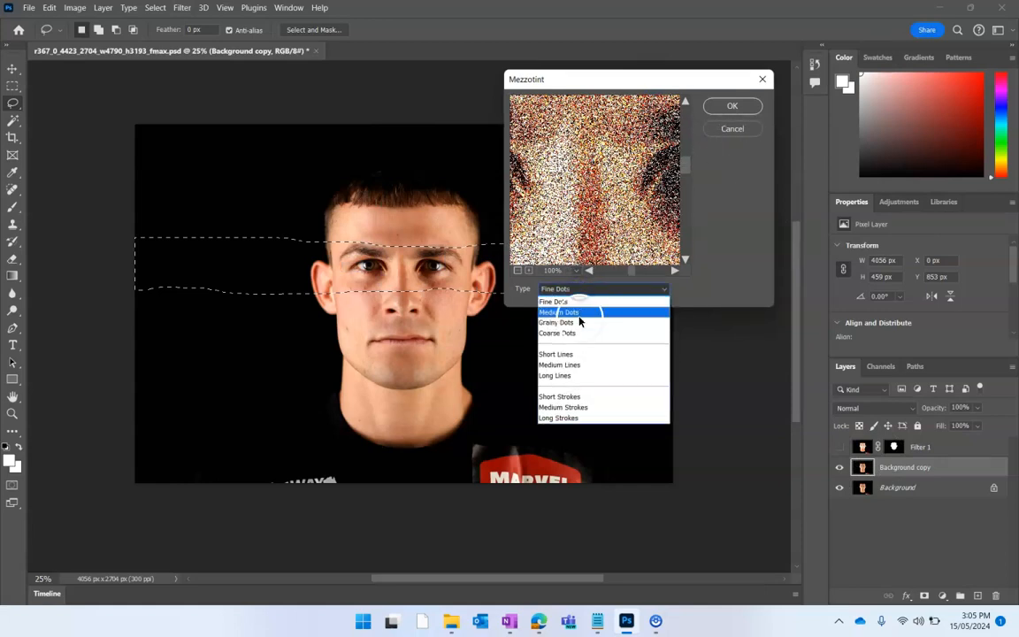
click(580, 323)
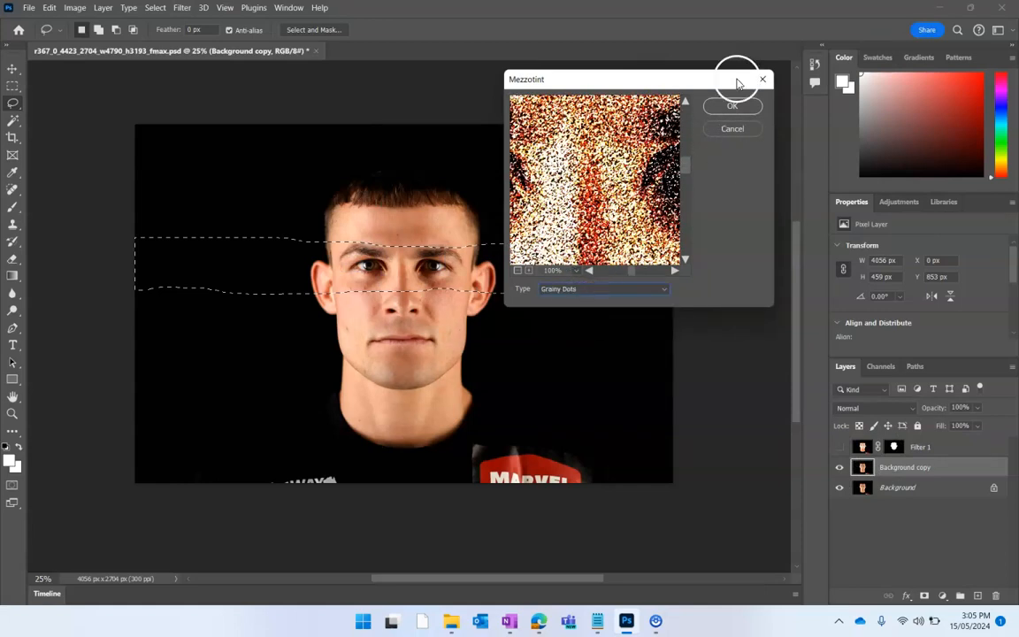
click(727, 108)
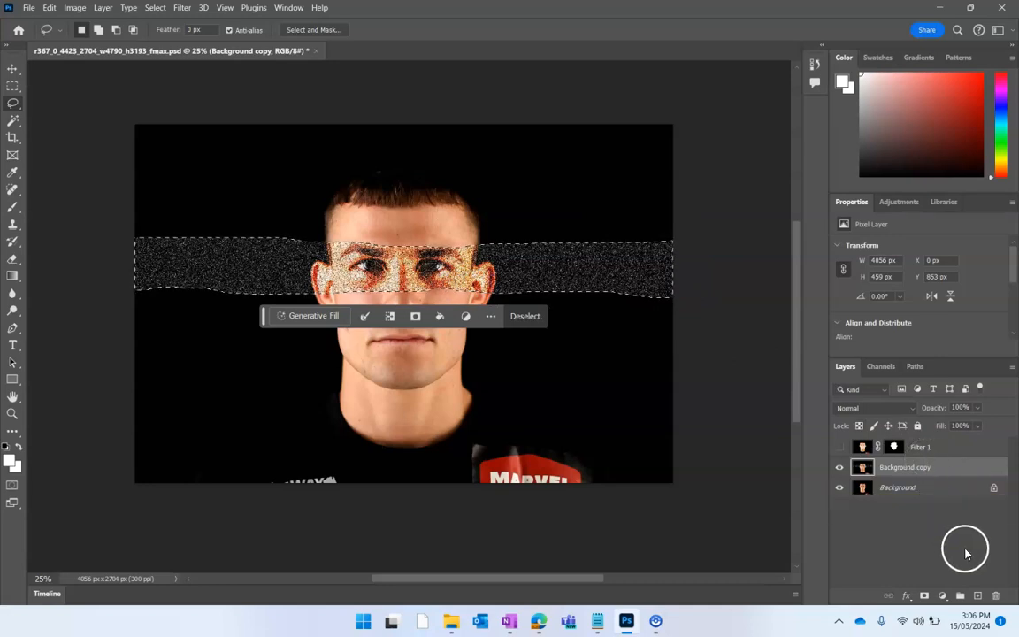
Step: Mask the Background copy layer with the eye-band selection and show only it and Filter 1, with the Background layer hidden
click(924, 596)
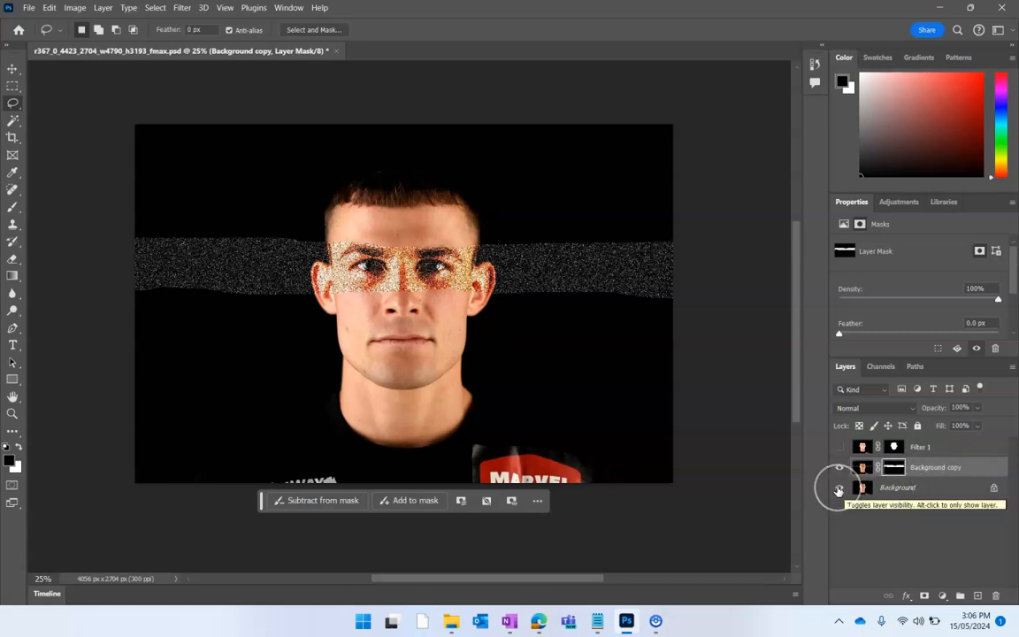
click(839, 489)
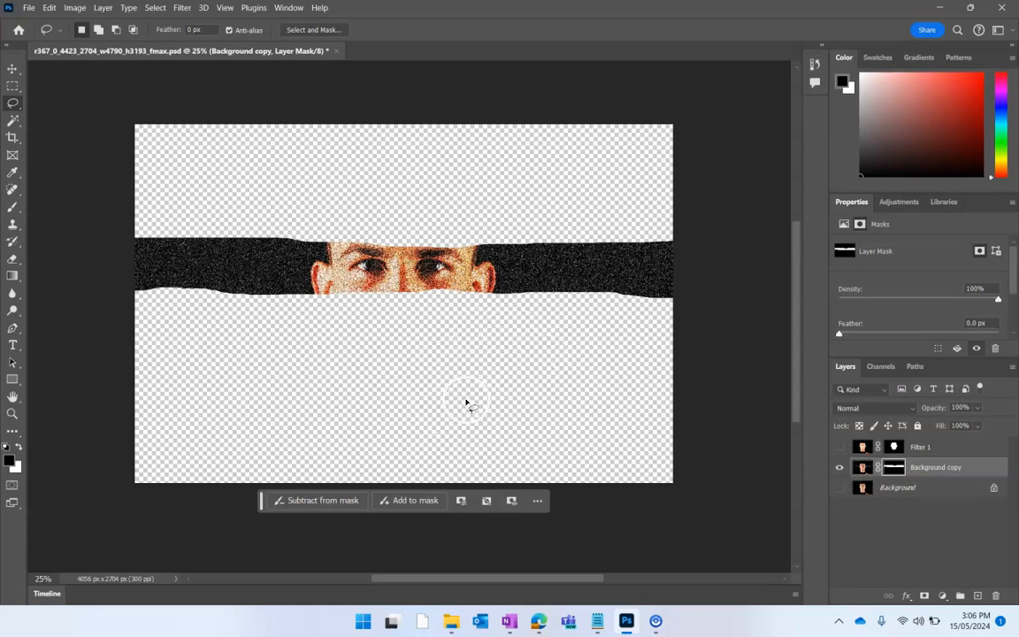
click(839, 468)
click(840, 446)
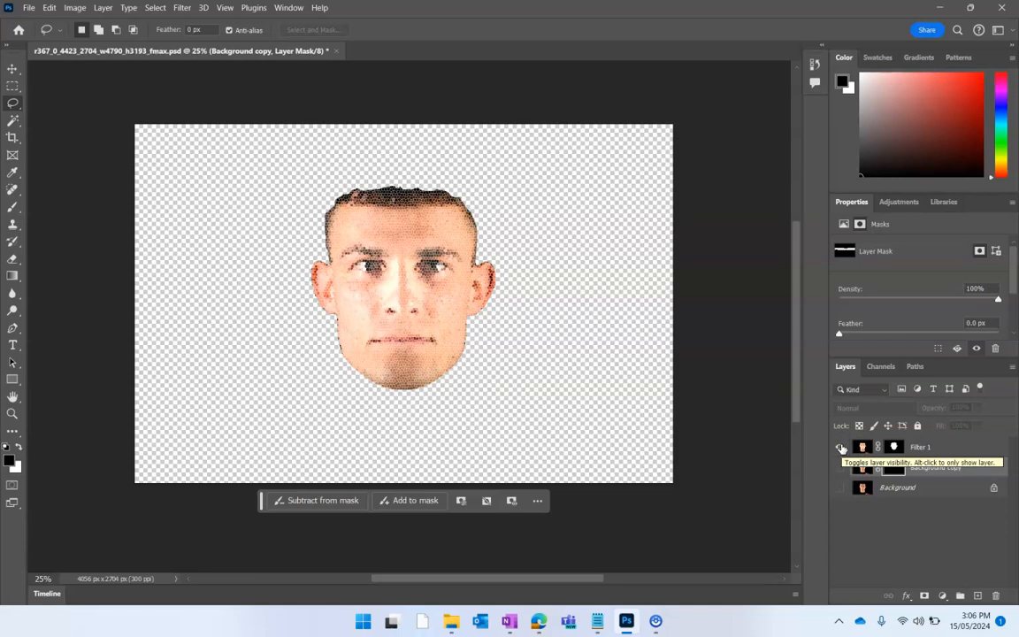
click(840, 467)
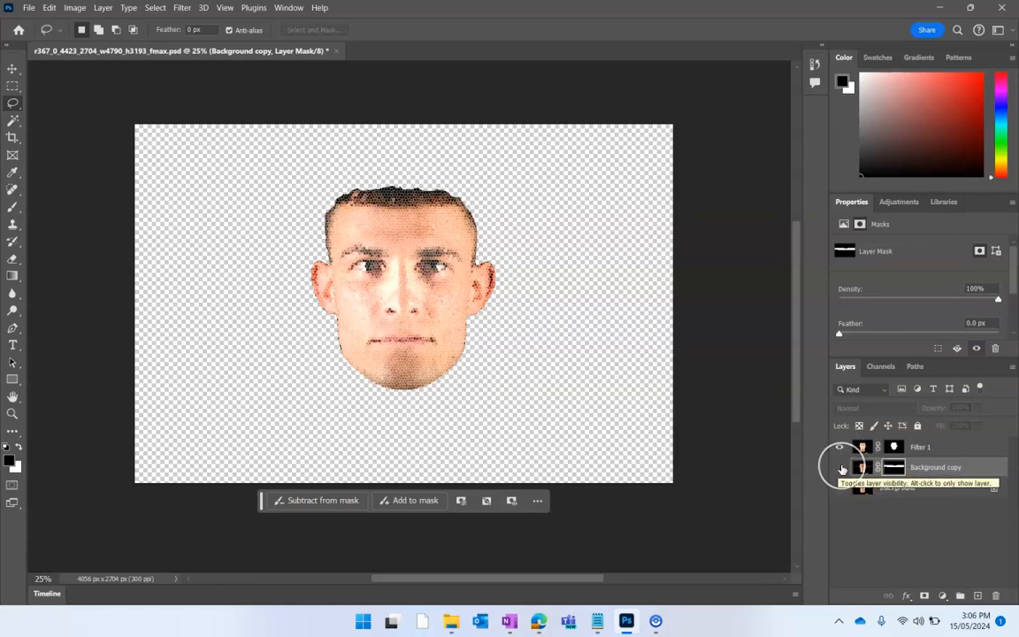
click(840, 468)
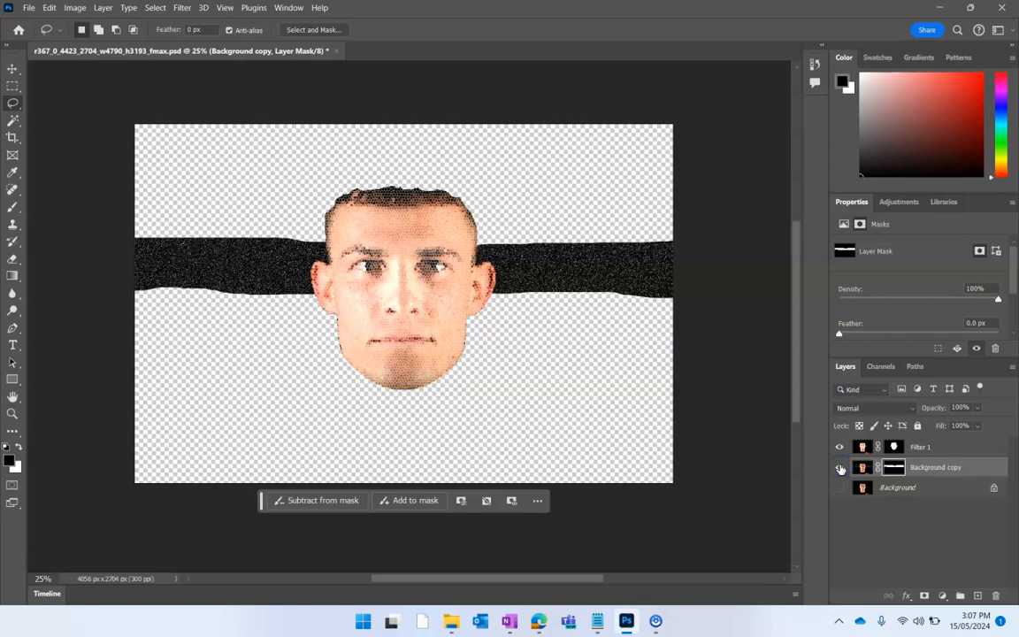
Step: Rename the Background copy layer as Filter 2 and move it above the Filter 1 layer
double_click(928, 467)
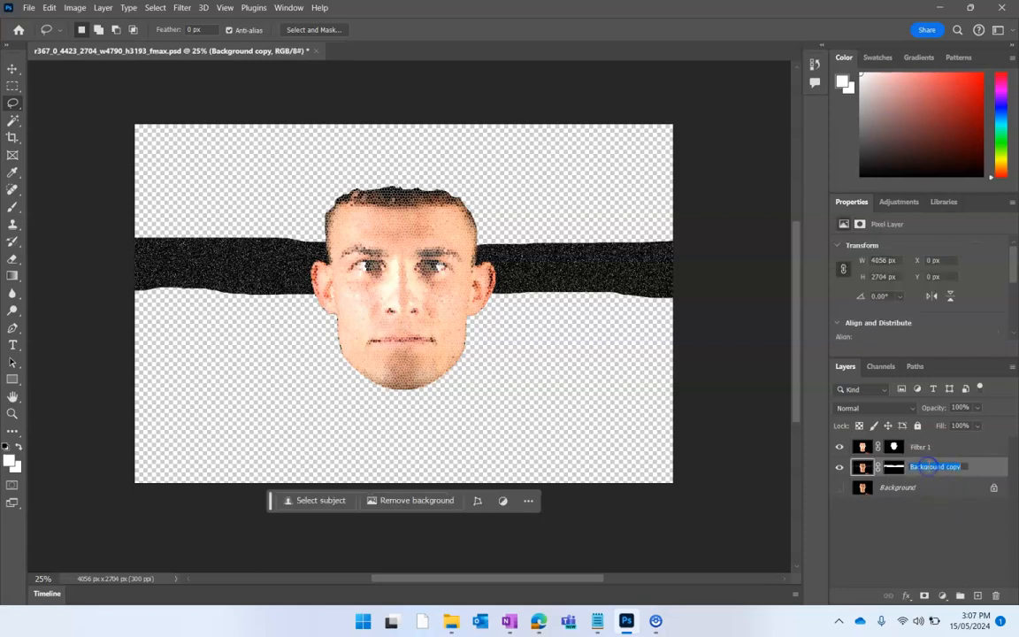
text(Filter 2)
key(Return)
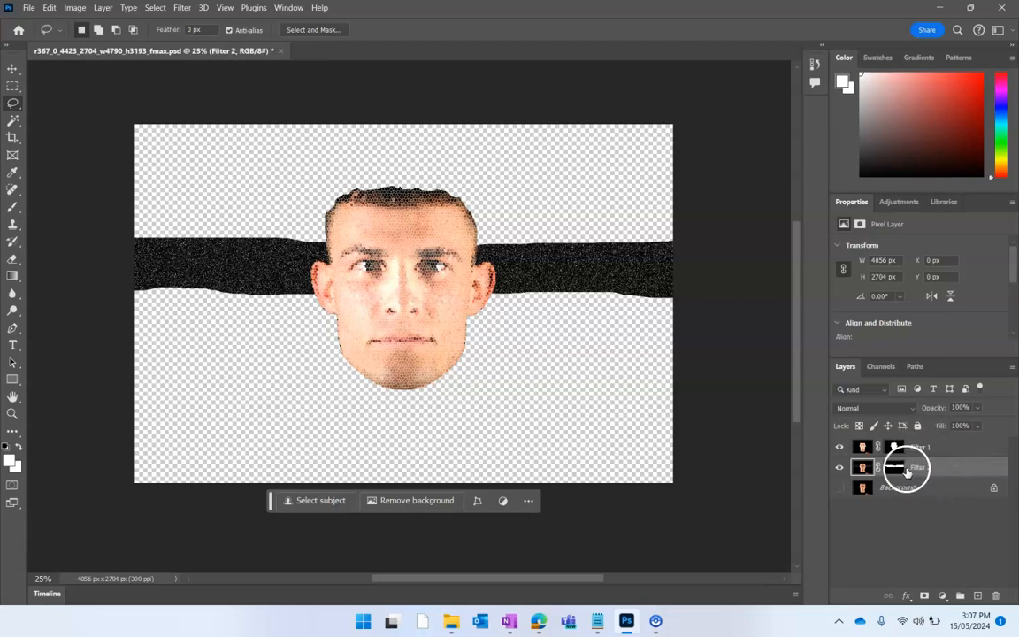
drag(936, 469, 931, 445)
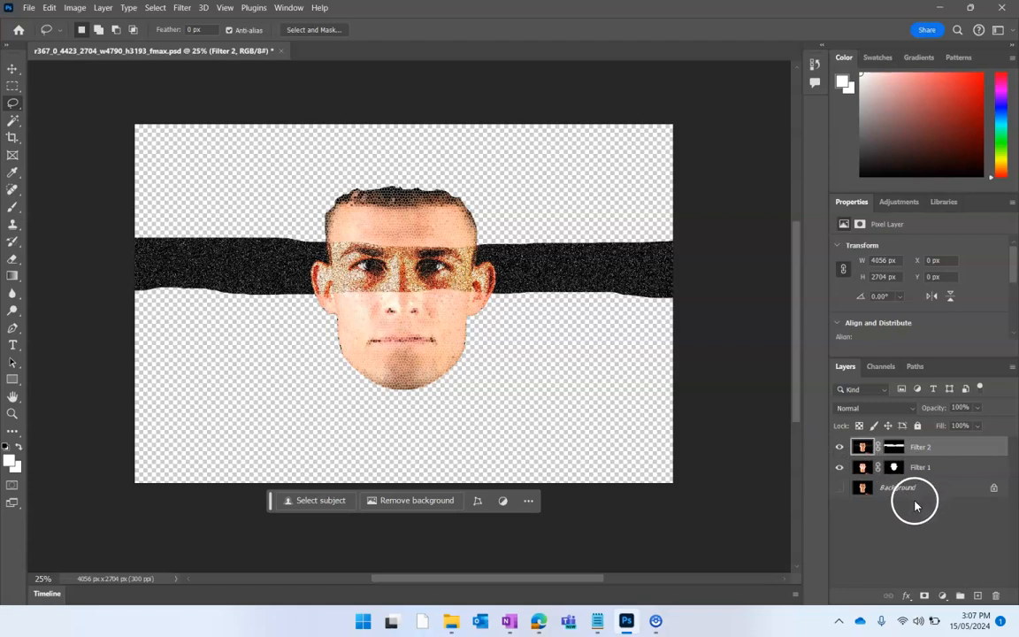
Step: Show the Background layer and draw a loose Lasso selection around the whole head, about 1520 by 1669 px
click(839, 490)
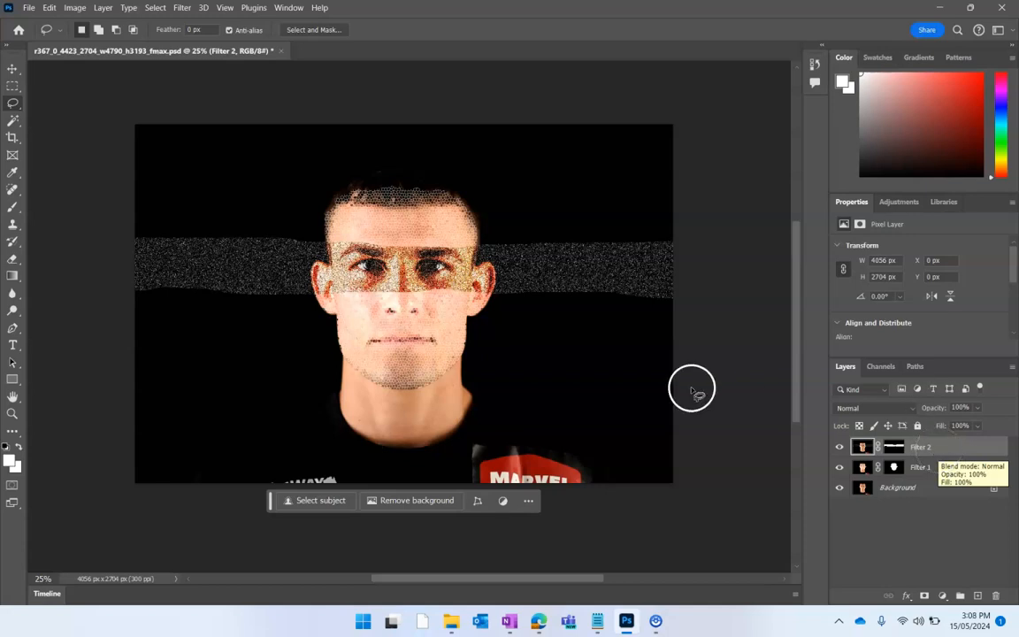
drag(340, 190, 368, 186)
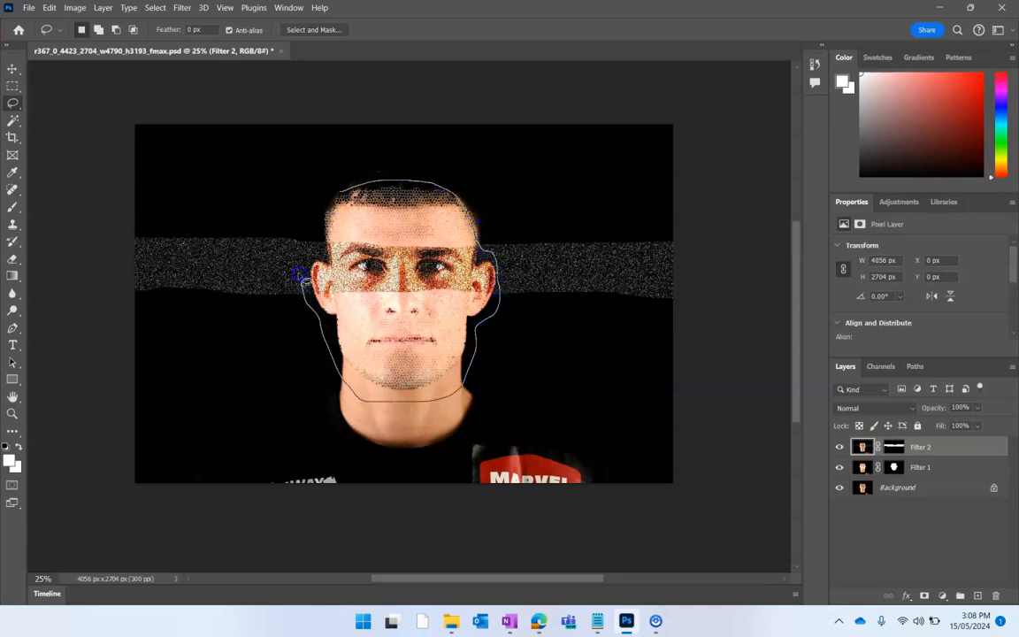
drag(340, 193, 340, 190)
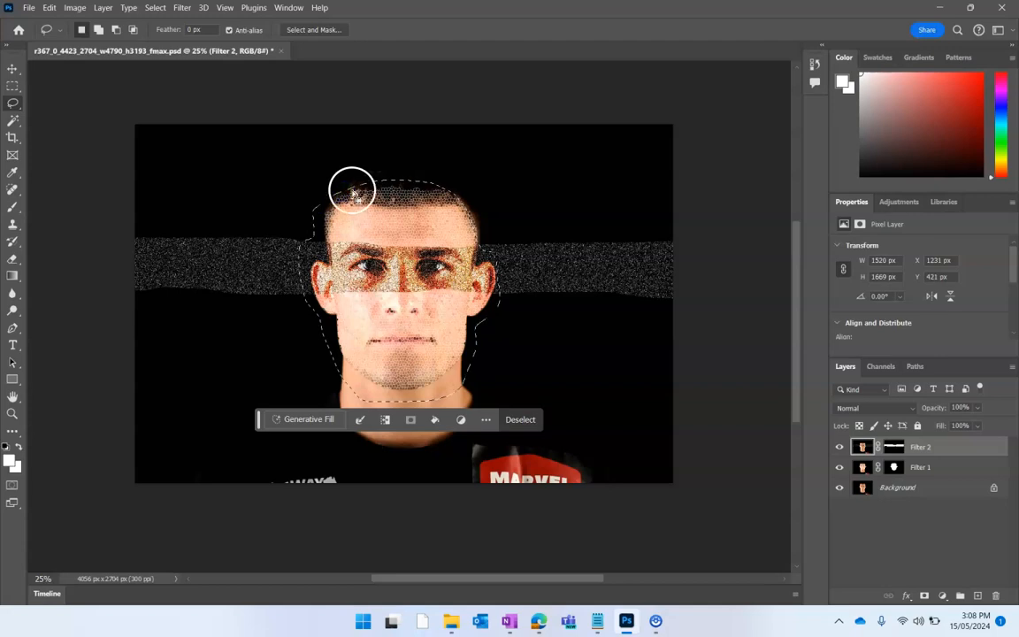
Step: Redraw the loose Lasso selection around the whole head, about 1523 by 1789 px, and deselect it
click(519, 422)
drag(430, 179, 452, 184)
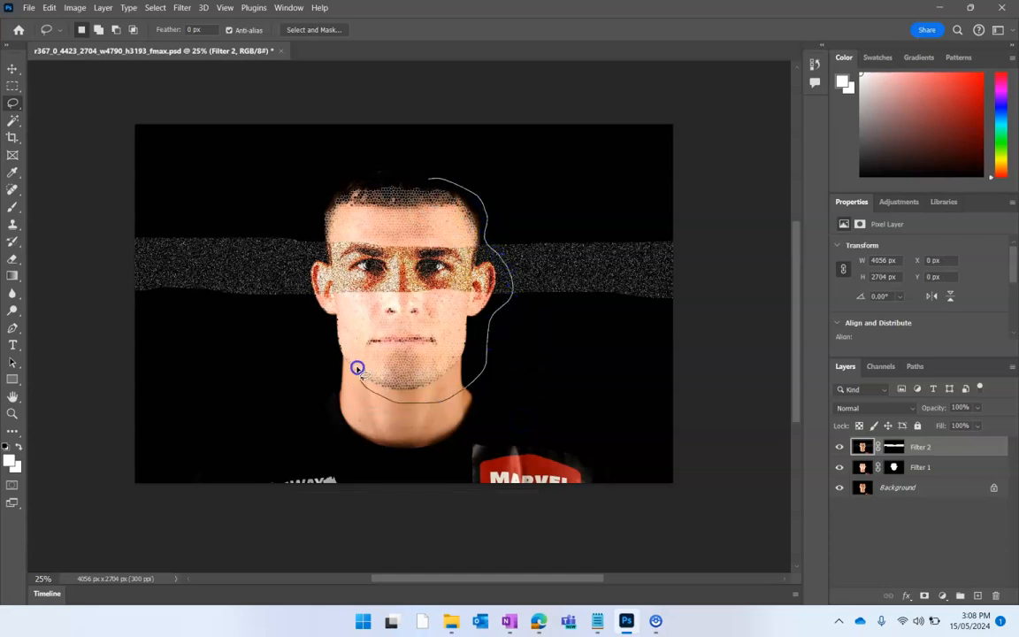
drag(433, 179, 435, 182)
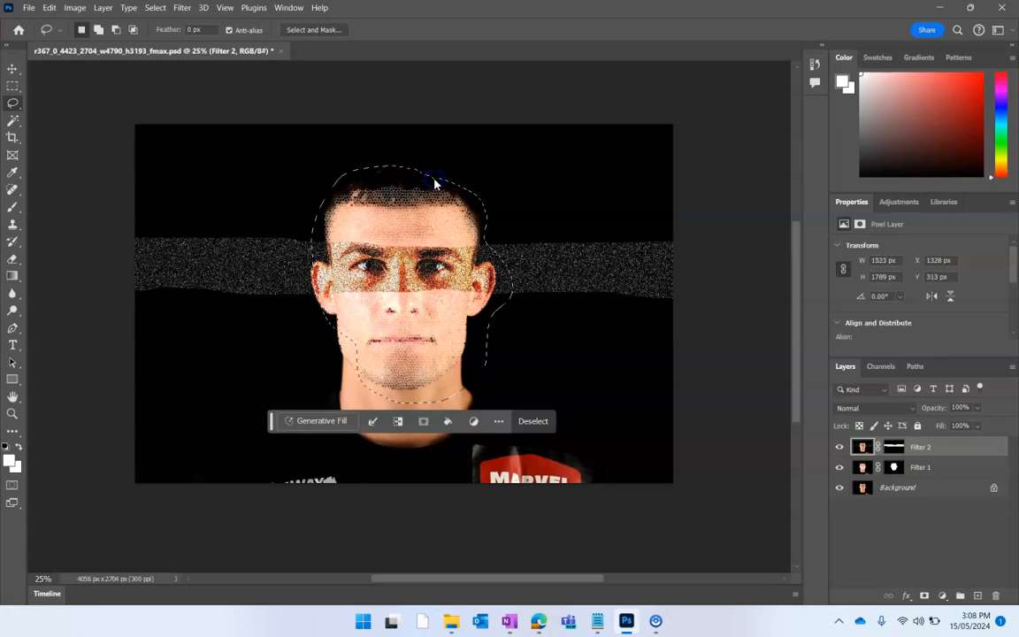
click(155, 8)
click(167, 37)
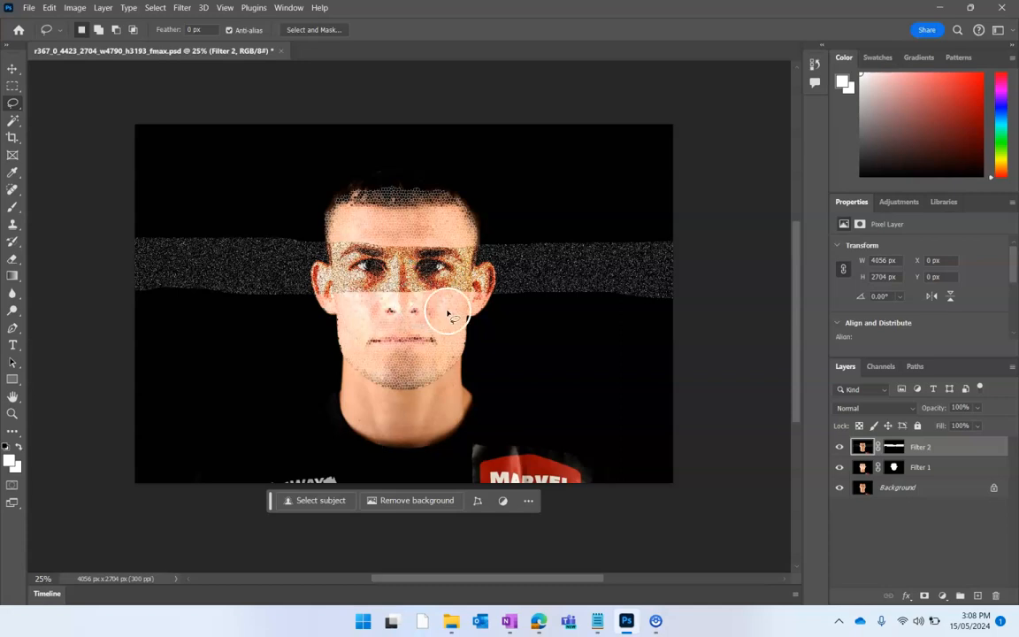
Step: Save the layered portrait document as a PSD with Maximize Compatibility enabled
click(29, 8)
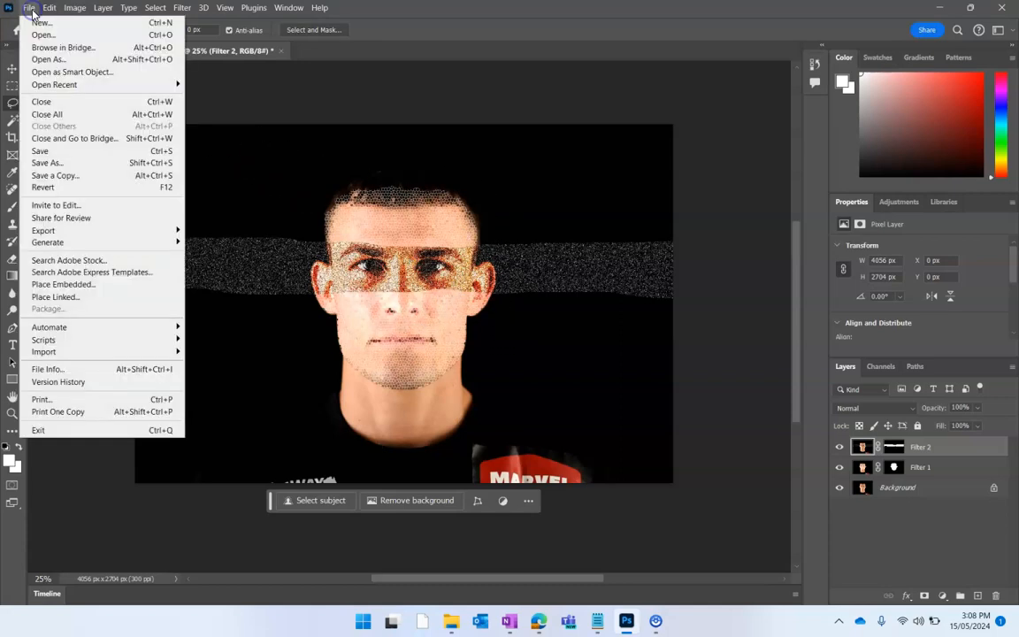
click(45, 152)
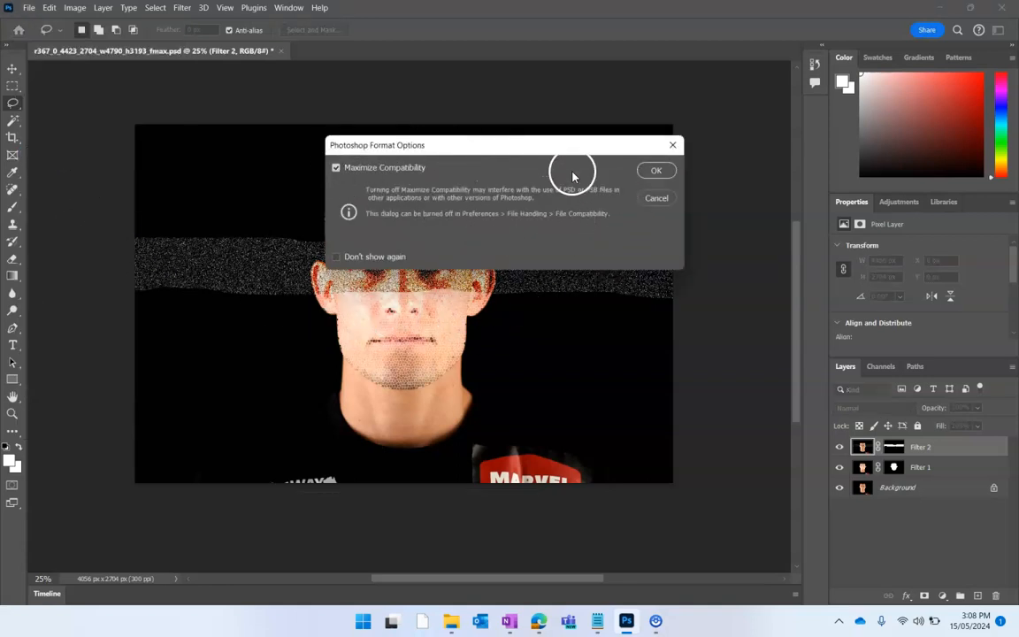
click(669, 174)
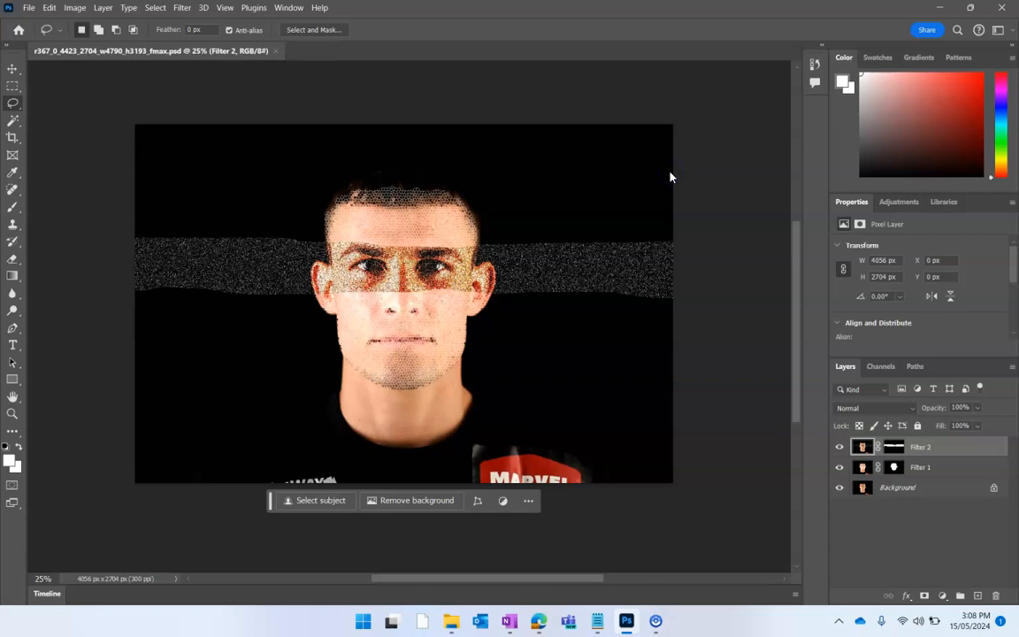
Step: Close the document and reopen r367_0_4423_2704_w4790_h3193_fmax.psd from the Downloads folder
click(277, 52)
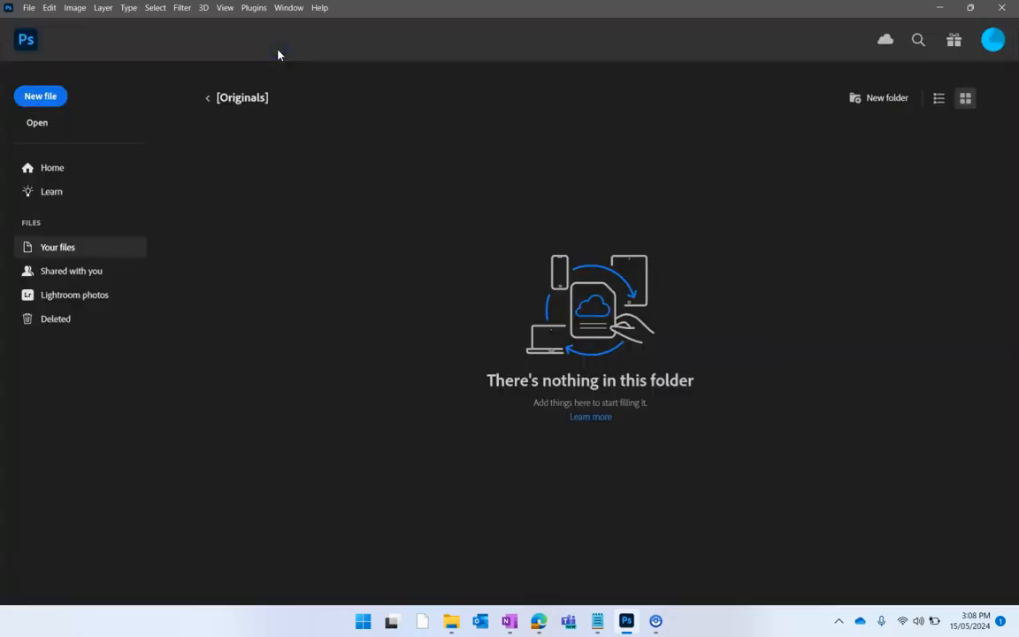
click(35, 125)
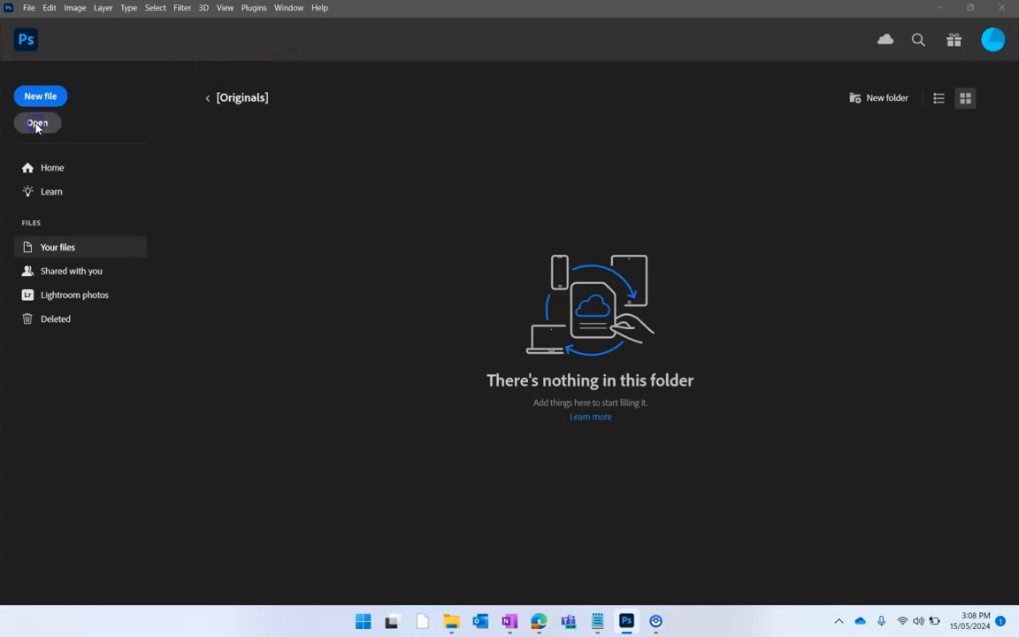
click(475, 253)
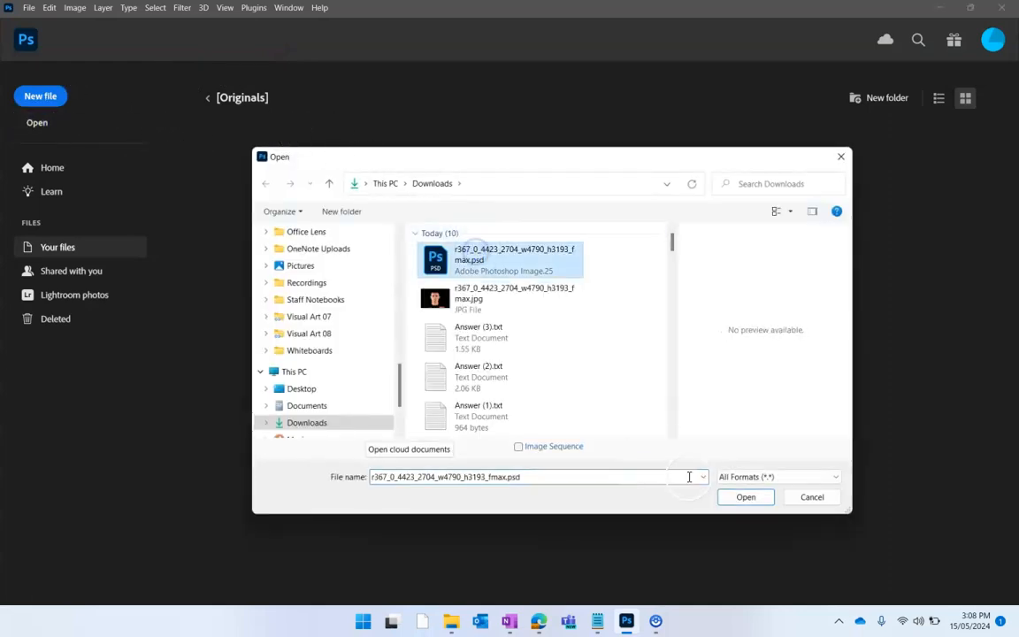
click(761, 497)
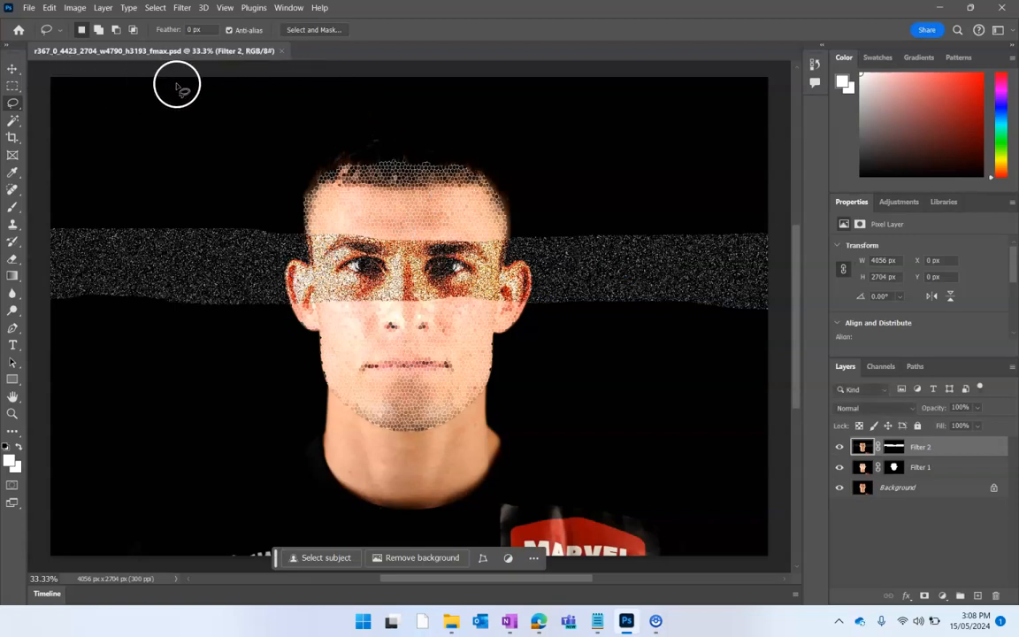
click(30, 8)
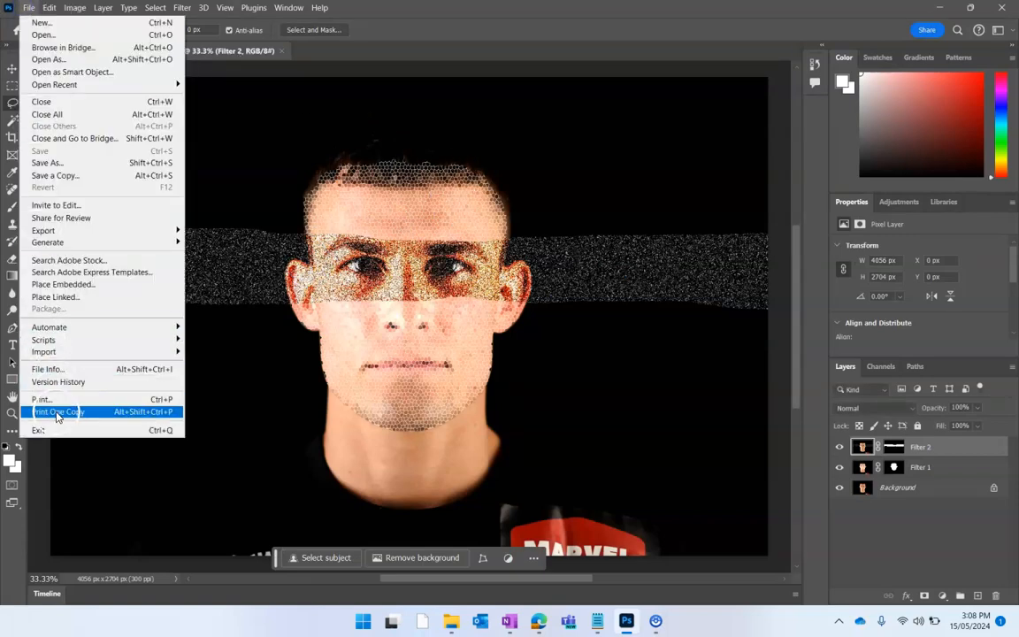
click(377, 48)
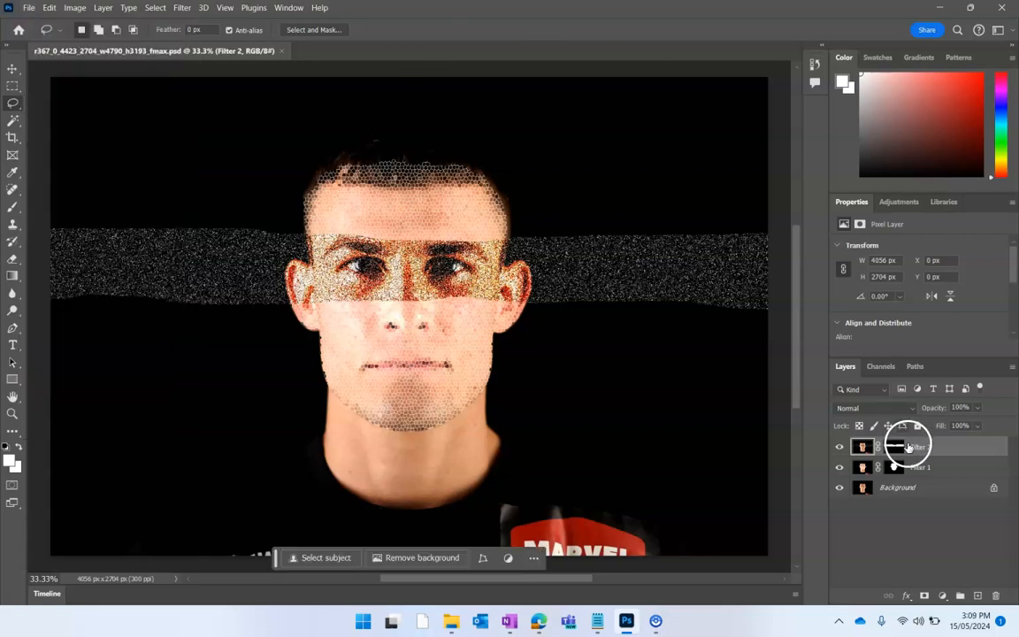
Step: Hide and show the Filter 2 and Filter 1 layers again to check each filter's effect on the portrait
click(839, 449)
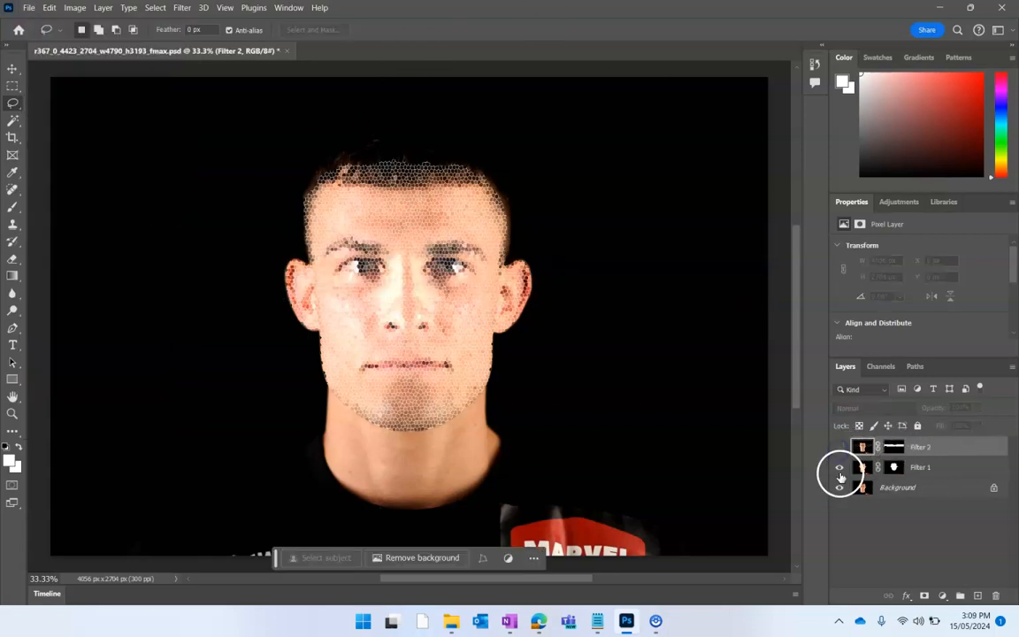
click(839, 469)
click(840, 446)
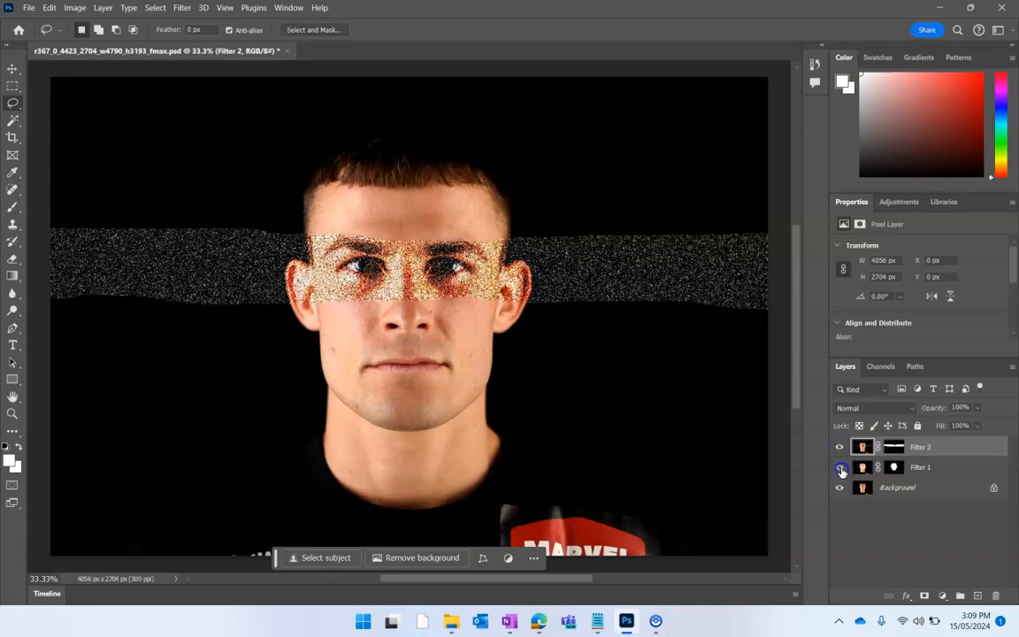
click(839, 468)
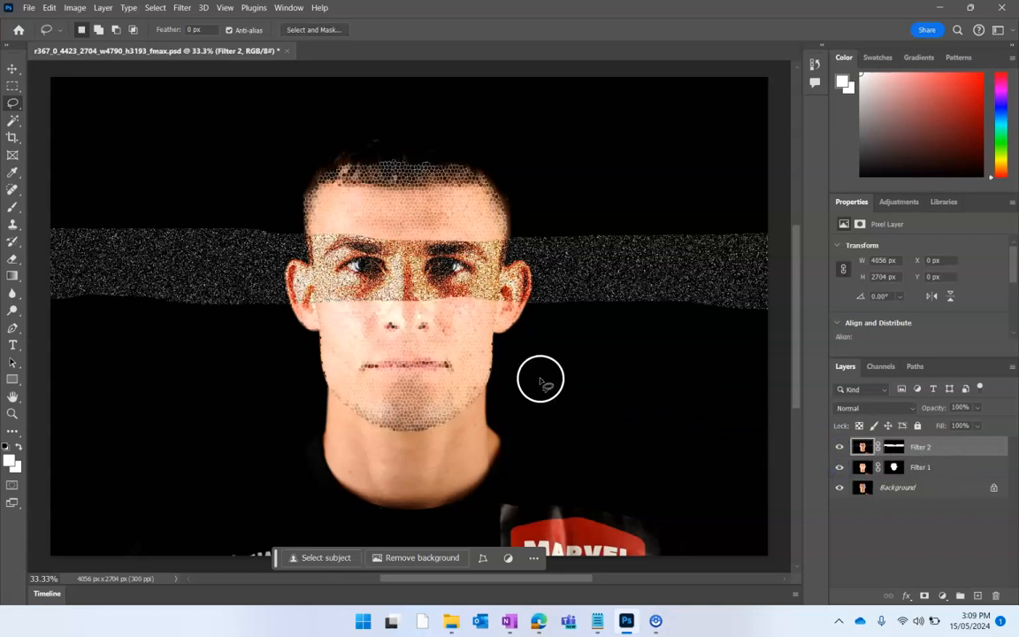